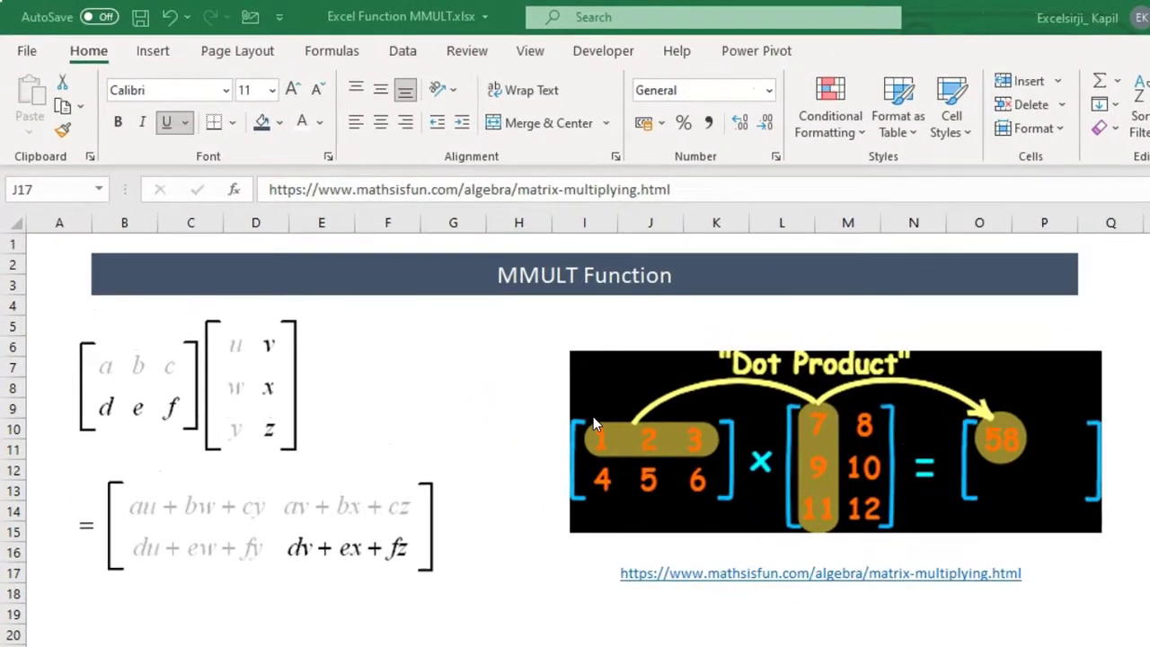
# Step: Scroll the worksheet to view Matrix A, Matrix B and the quantity and price tables
pyautogui.scroll(-1, 593, 416)
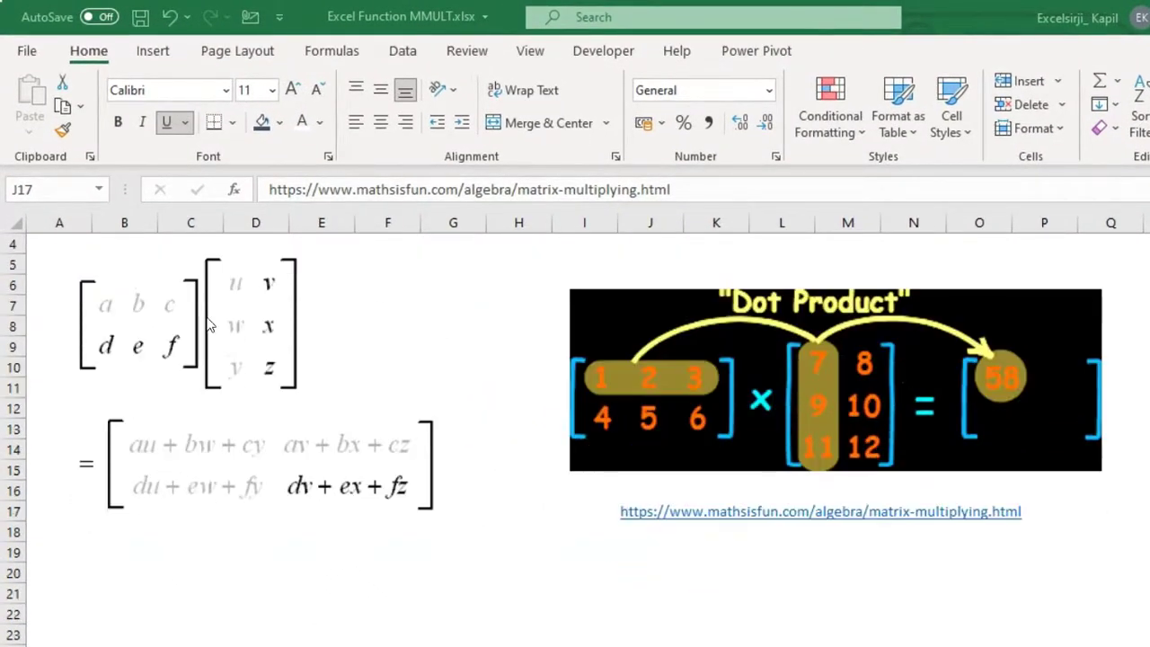
pyautogui.scroll(1, 127, 357)
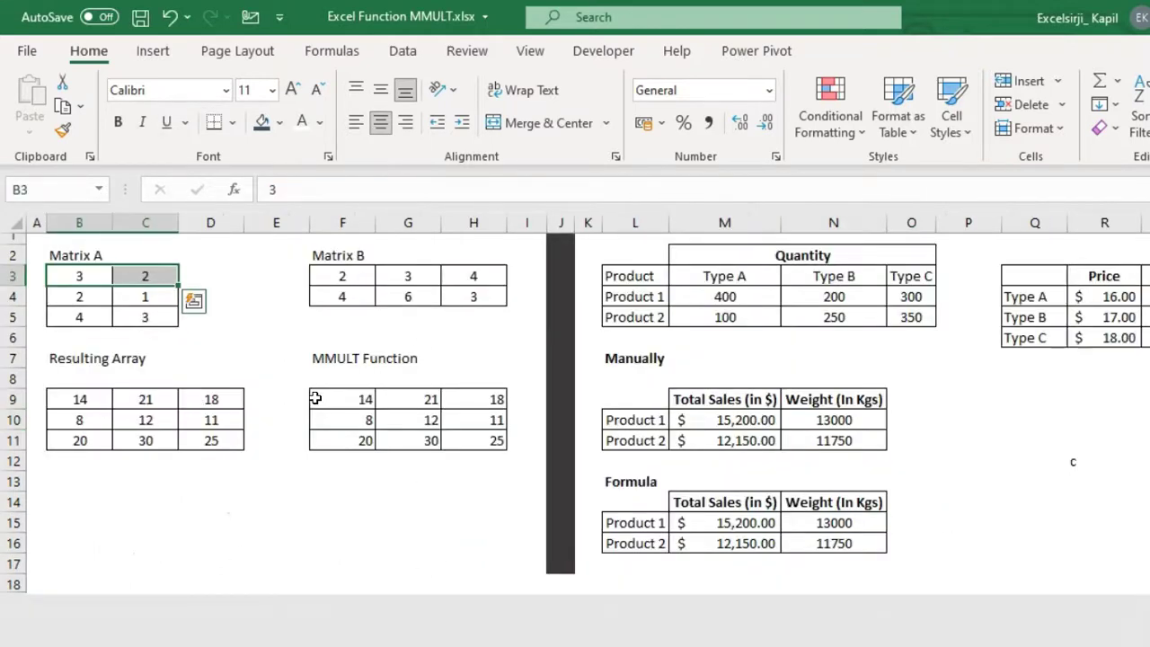
# Step: Subscribe to the Excel Sirji channel and set its notification bell to All
pyautogui.click(290, 346)
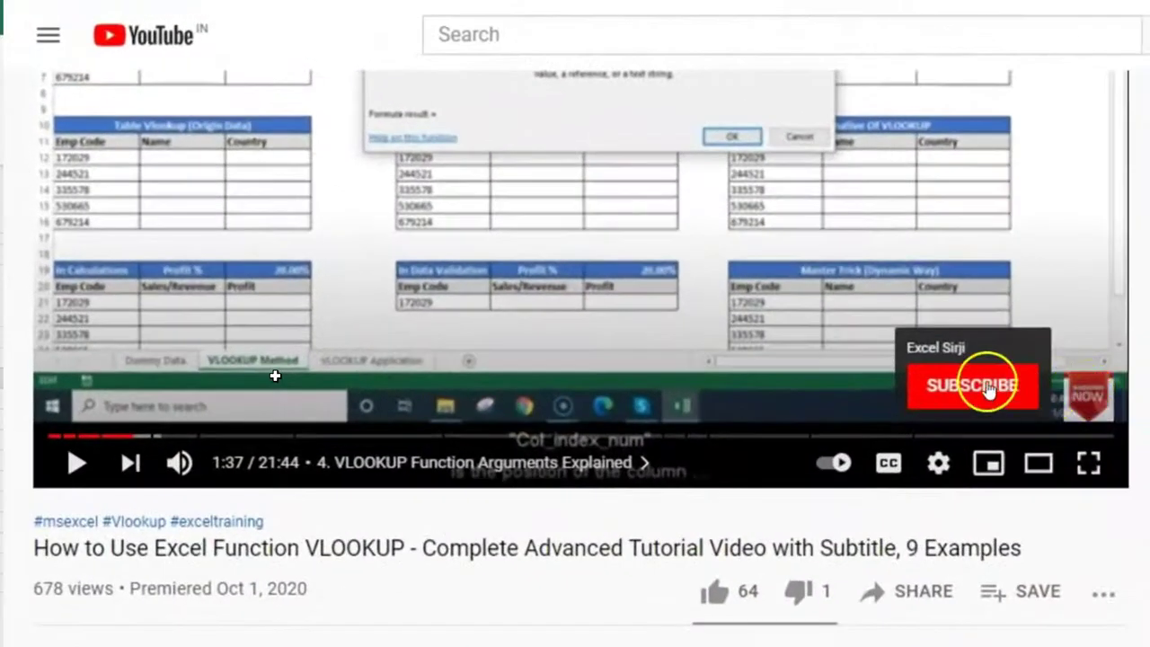
pyautogui.click(989, 387)
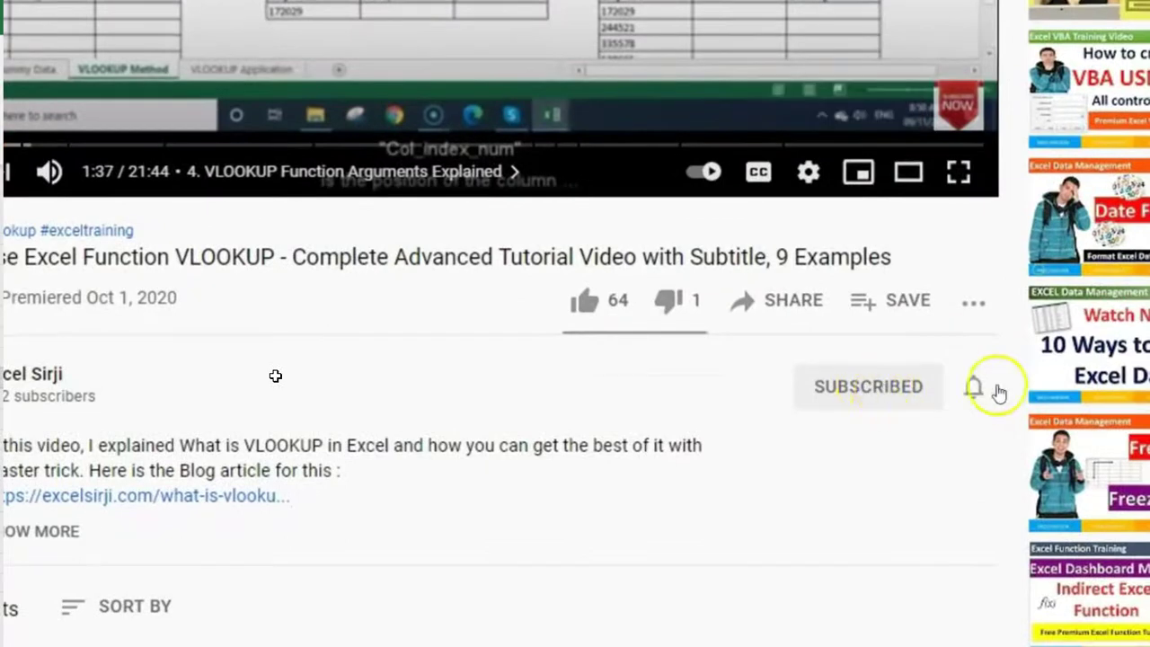
pyautogui.click(973, 386)
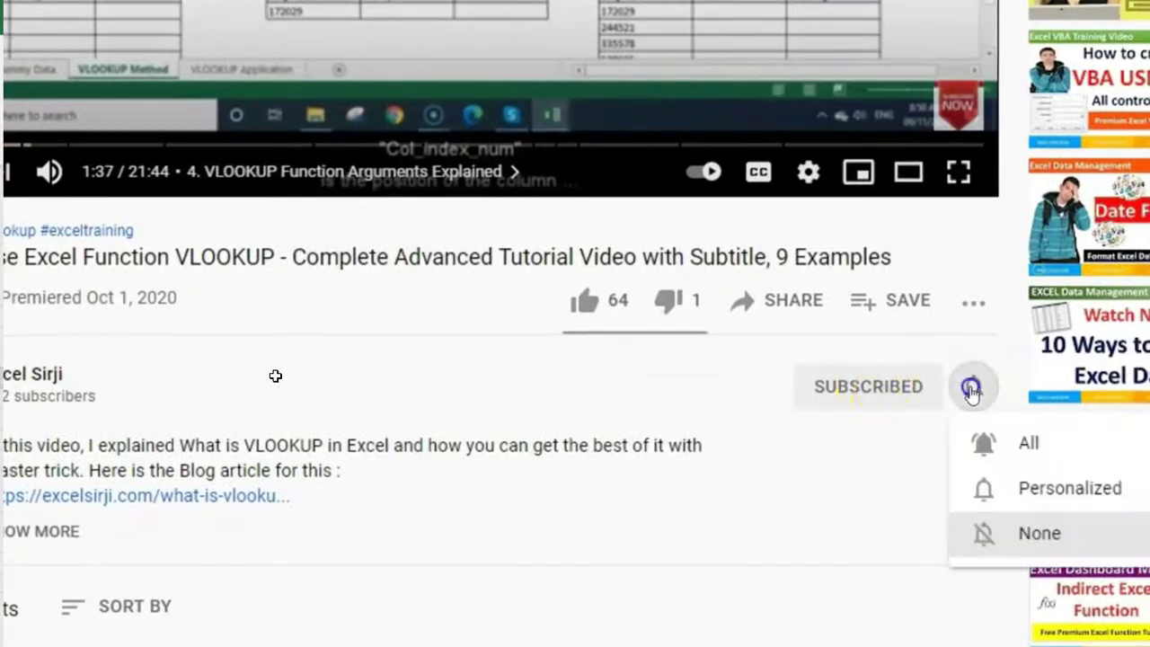
pyautogui.click(1009, 452)
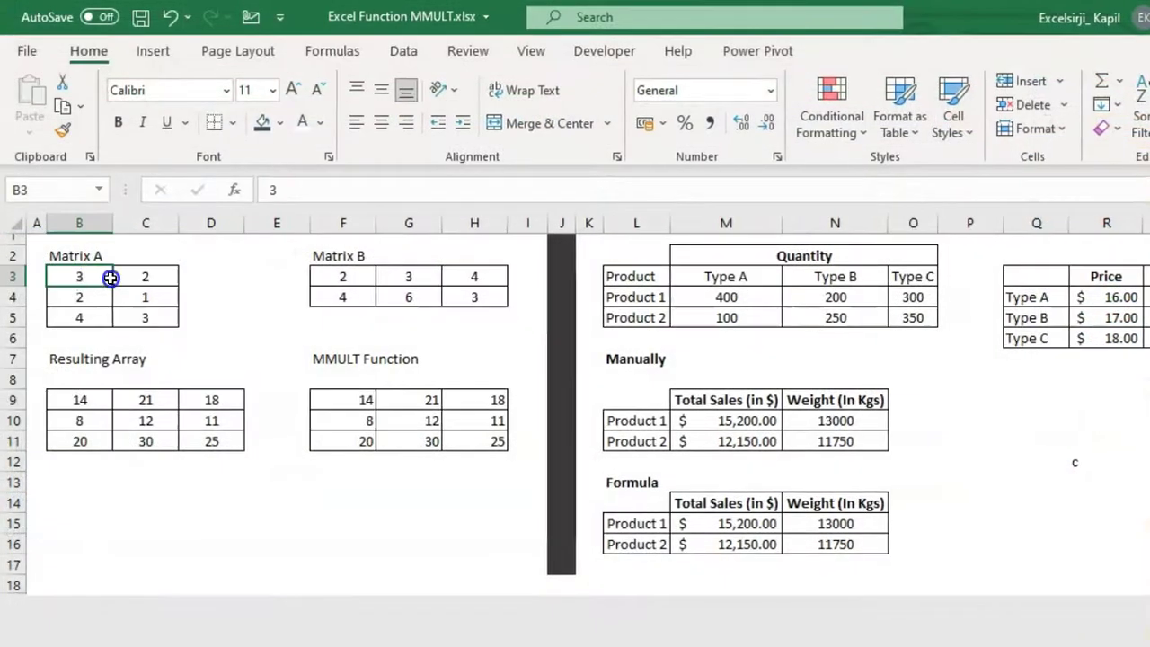
pyautogui.moveTo(111, 279); pyautogui.dragTo(145, 317)
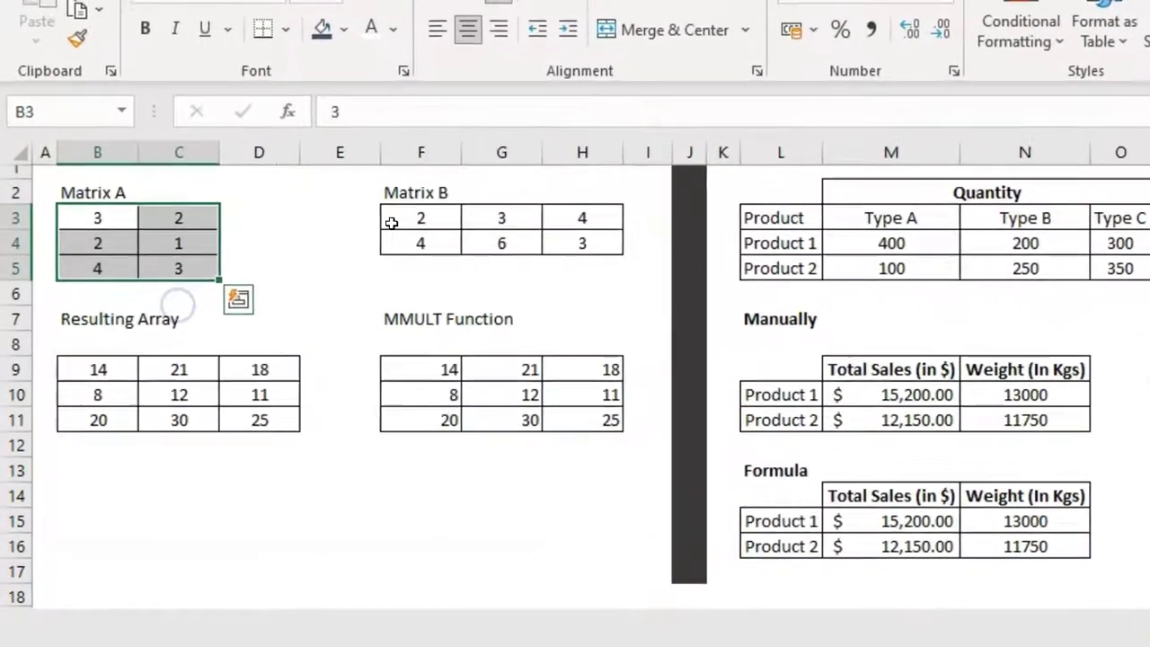
pyautogui.moveTo(422, 210)
pyautogui.mouseDown()
pyautogui.moveTo(553, 218)
pyautogui.moveTo(604, 243)
pyautogui.mouseUp()
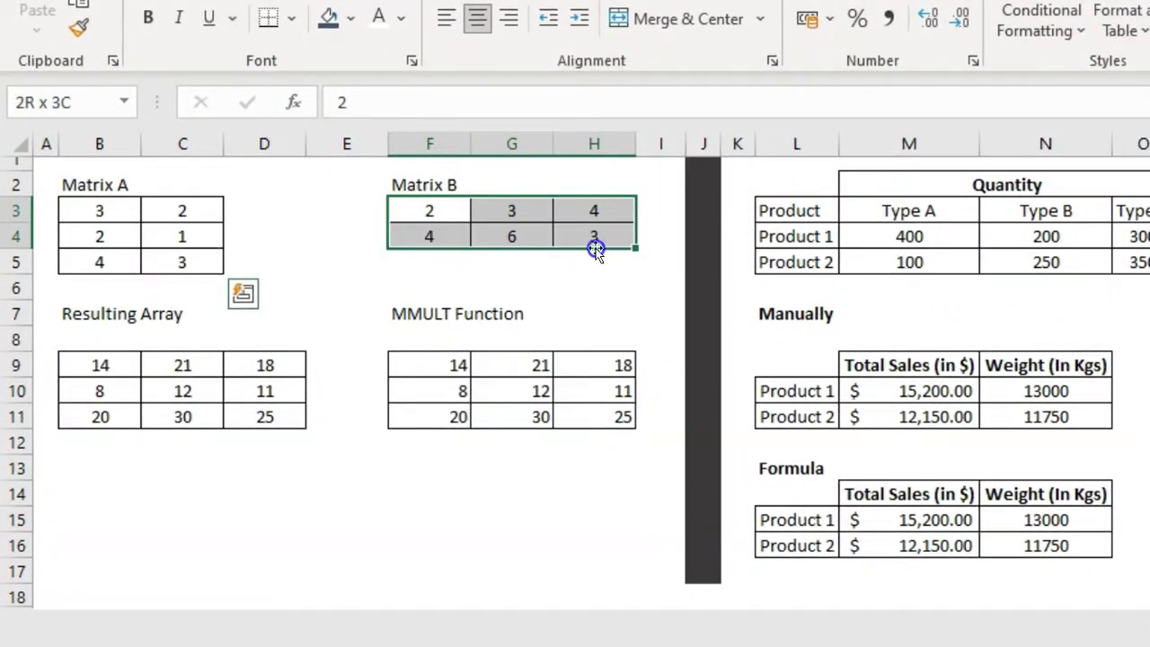
pyautogui.moveTo(126, 212); pyautogui.dragTo(121, 264)
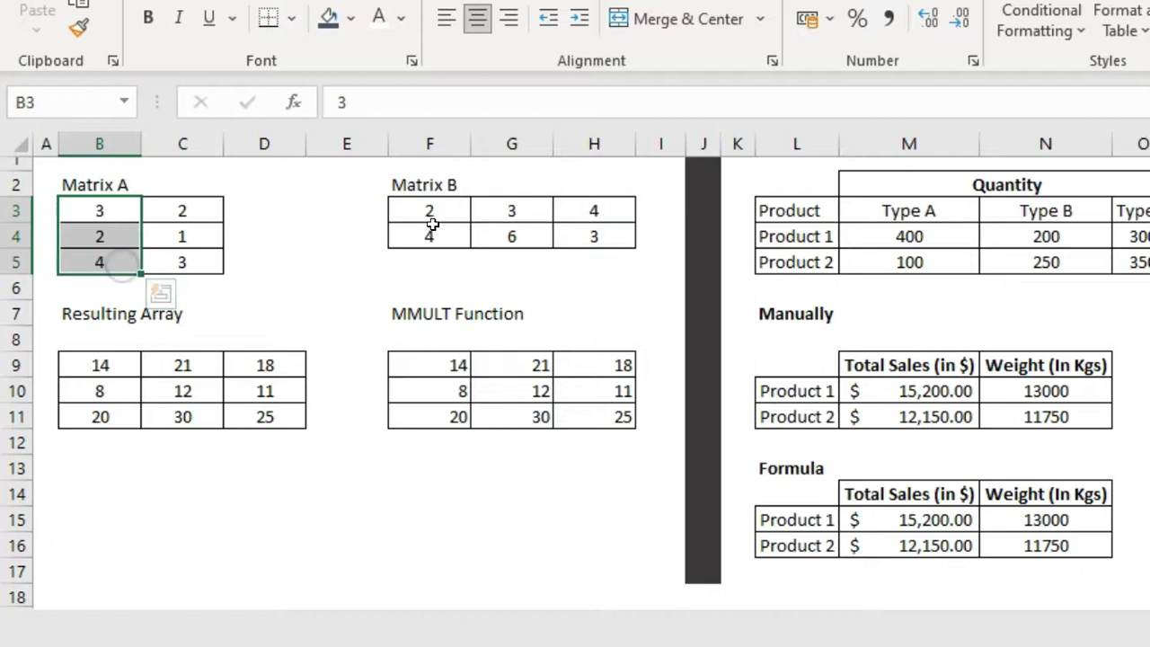
pyautogui.moveTo(431, 216); pyautogui.dragTo(633, 218)
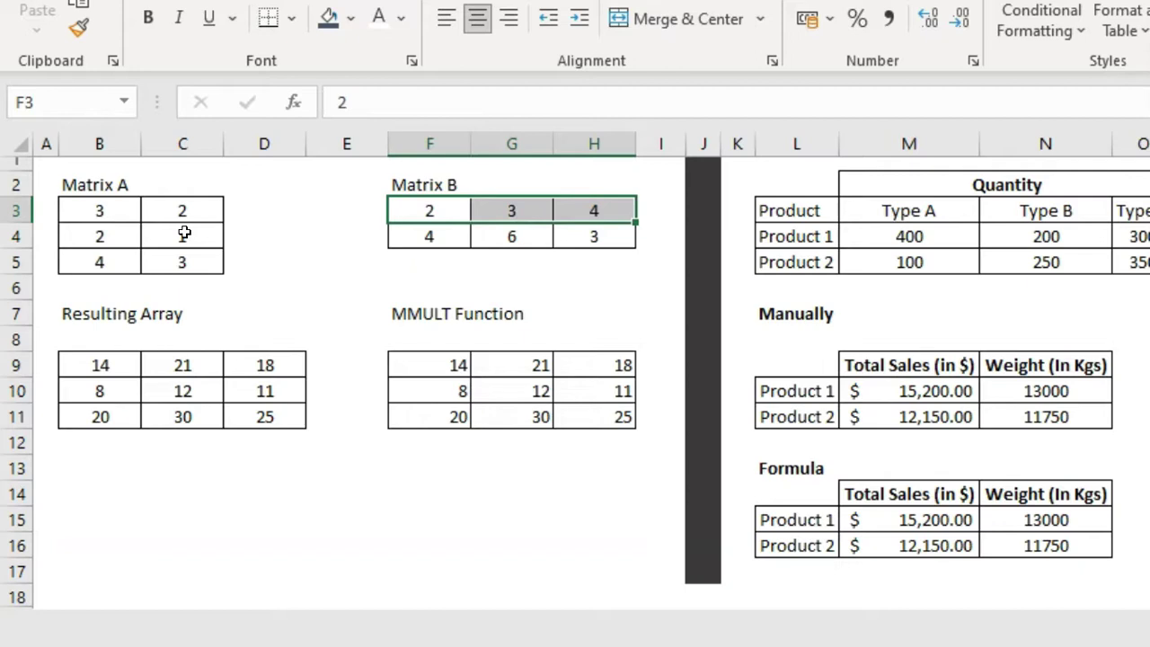
pyautogui.click(88, 362)
pyautogui.press('F2')
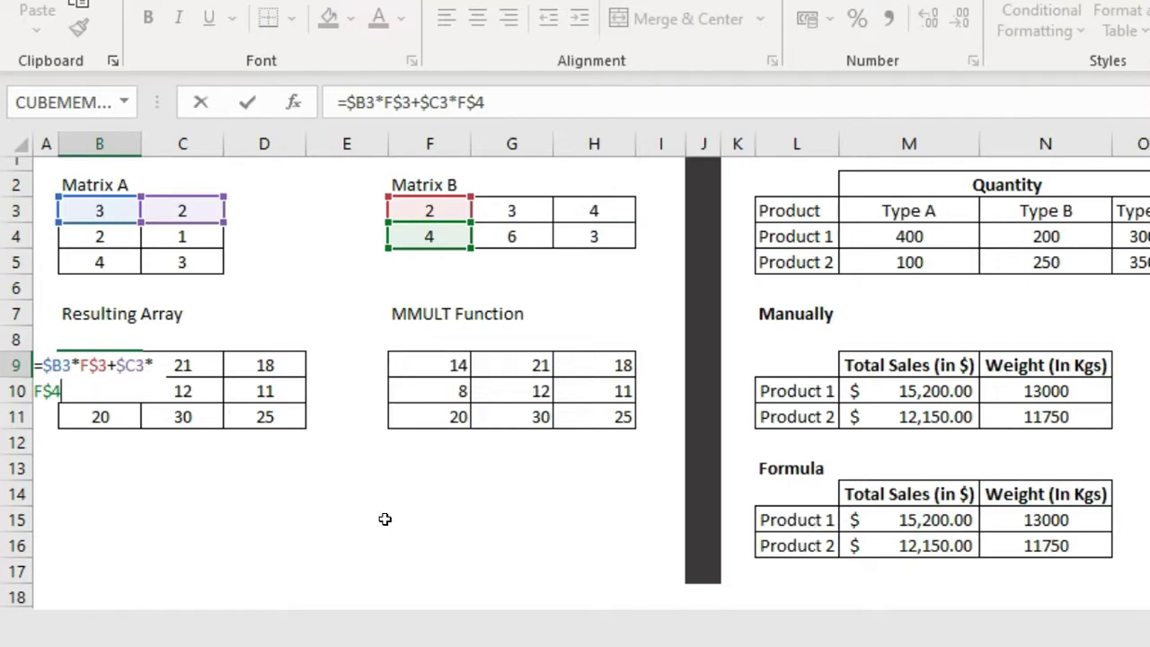
pyautogui.press('Escape')
pyautogui.hotkey('ctrl', 'pagedown')
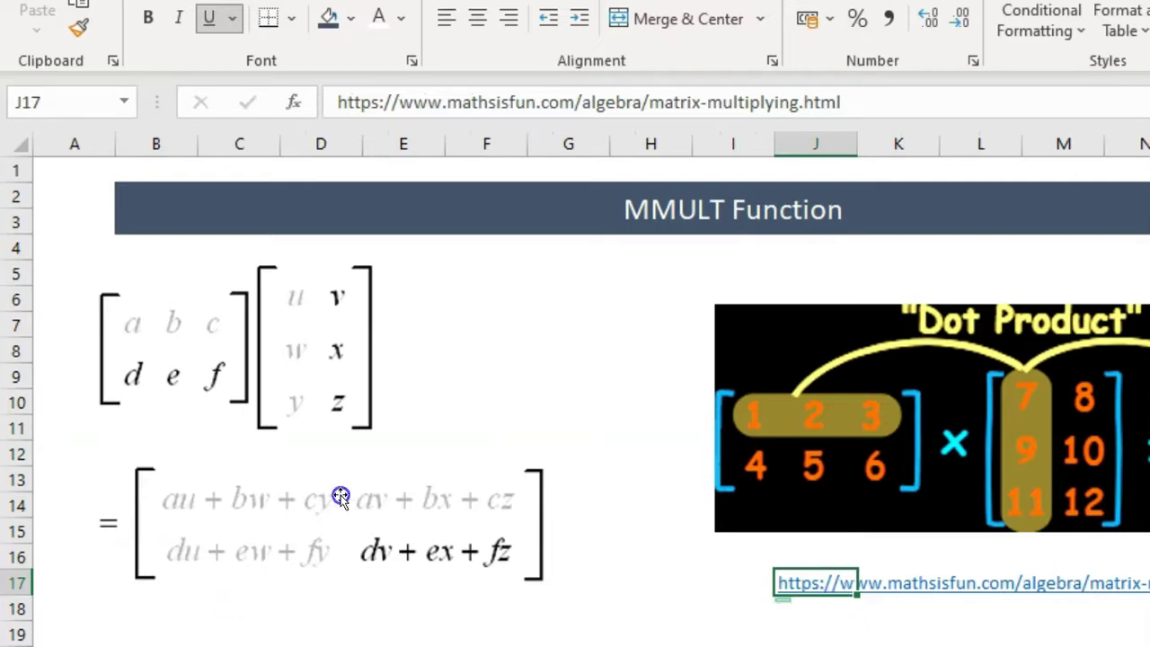
pyautogui.hotkey('ctrl', 'pageup')
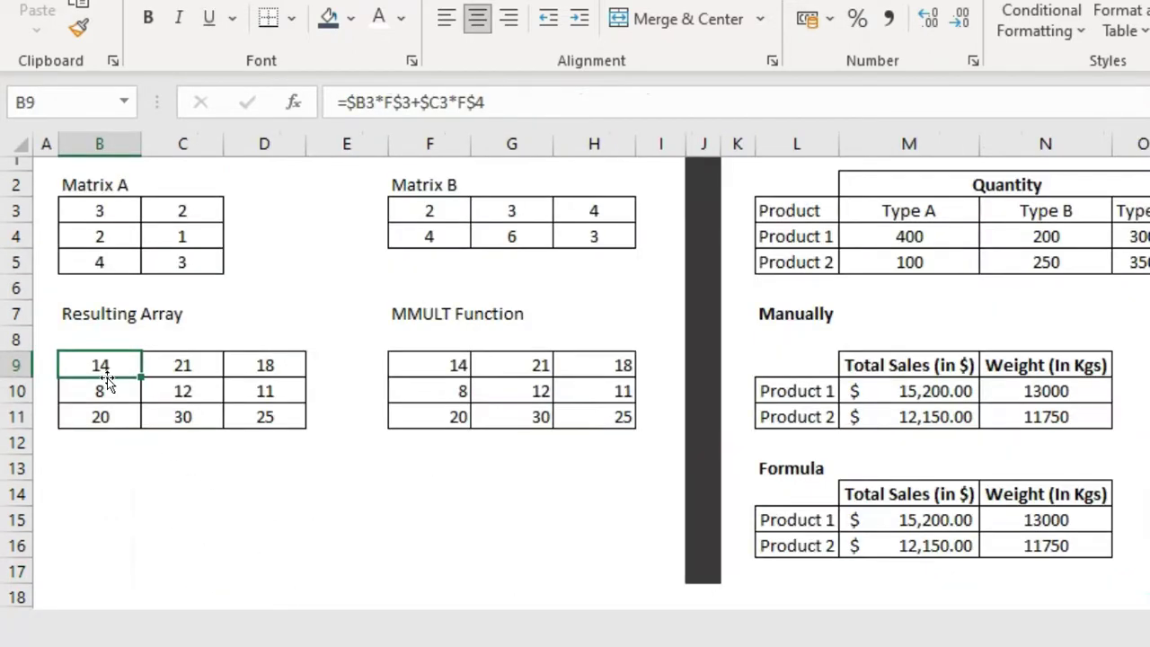
pyautogui.doubleClick(107, 376)
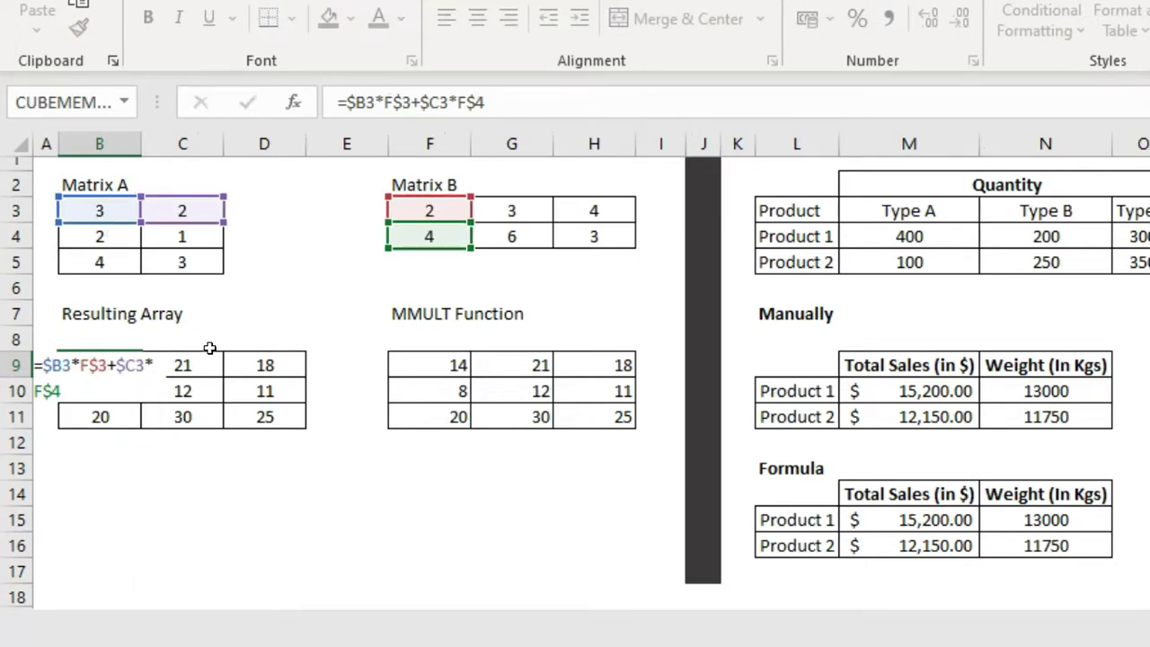
pyautogui.press('Escape')
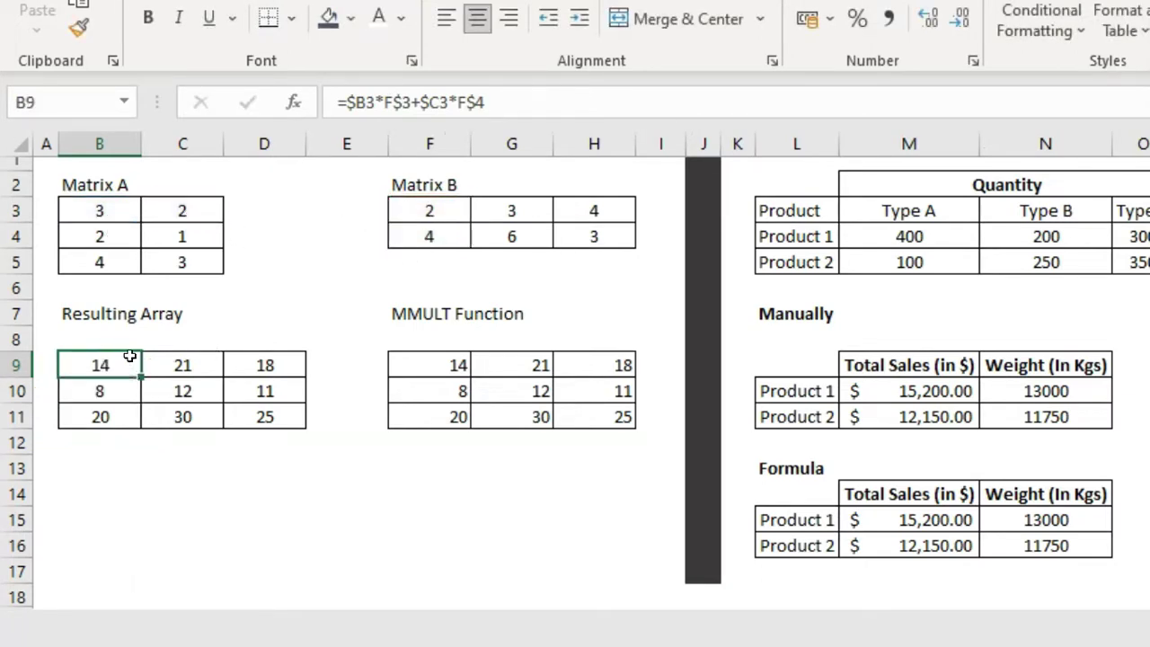
# Step: Clear the existing MMULT result values in the MMULT Function area starting at F9
pyautogui.moveTo(289, 367); pyautogui.dragTo(140, 406)
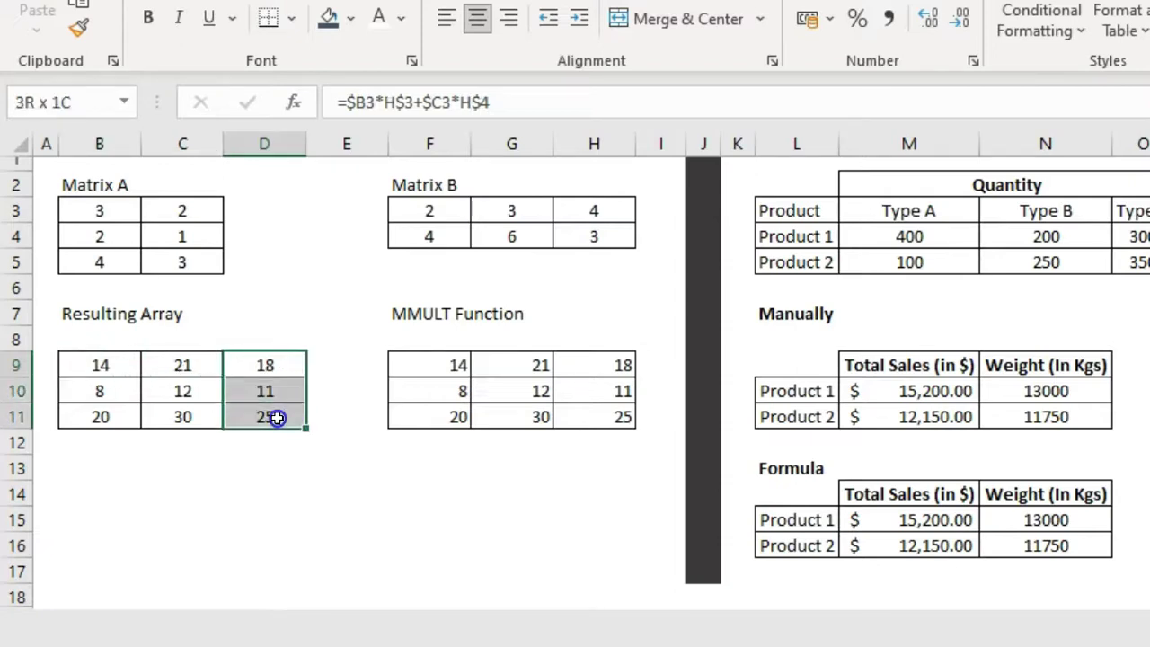
pyautogui.click(411, 367)
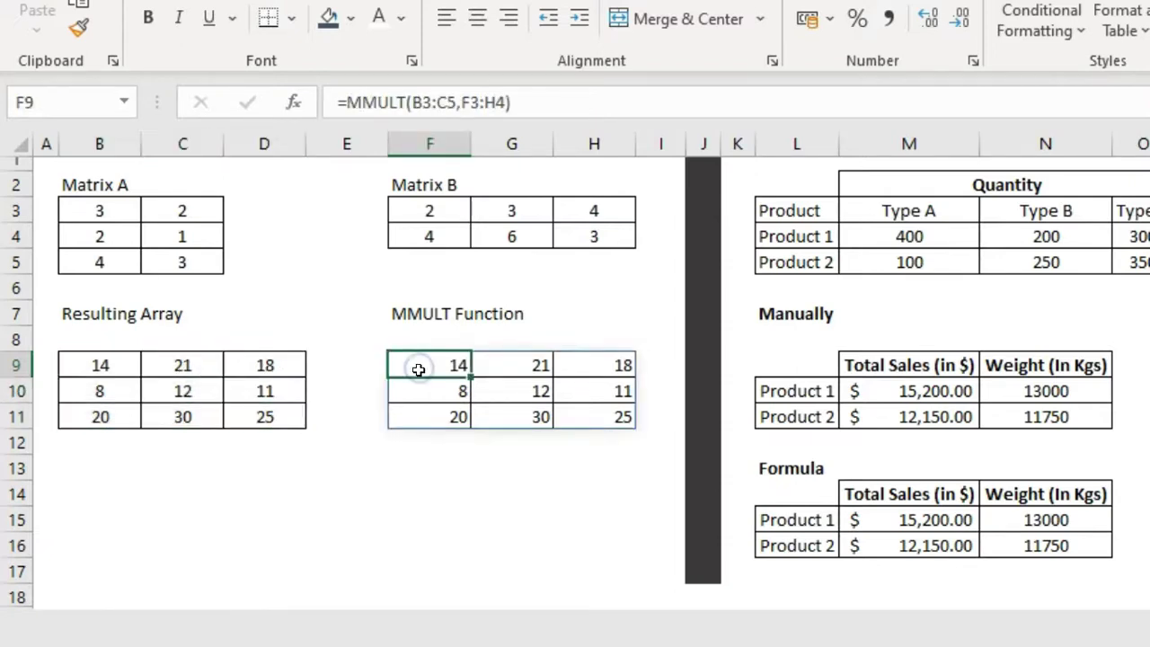
pyautogui.hotkey('shift', 'Right')
pyautogui.hotkey('shift', 'Right')
pyautogui.hotkey('shift', 'Right')
pyautogui.hotkey('shift', 'Left')
pyautogui.hotkey('shift', 'Down')
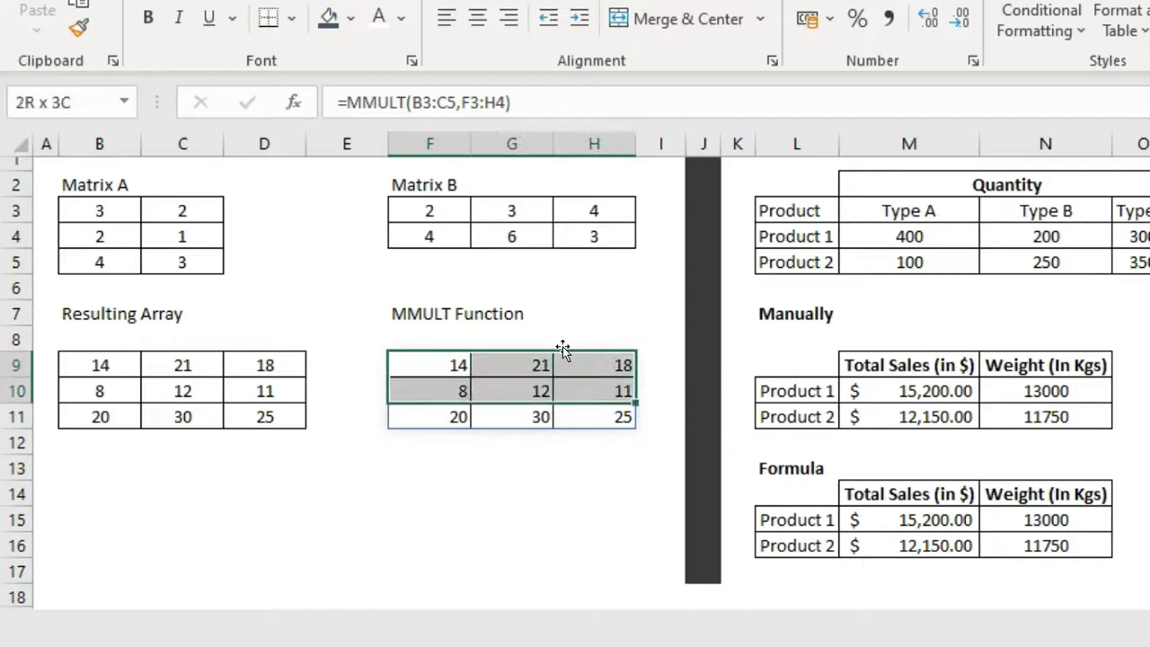
pyautogui.hotkey('shift', 'Down')
pyautogui.press('Delete')
# Step: Build the formula =MMULT(B3:C5,F3:H4) in F9 from Matrix A and Matrix B
pyautogui.write('=m')
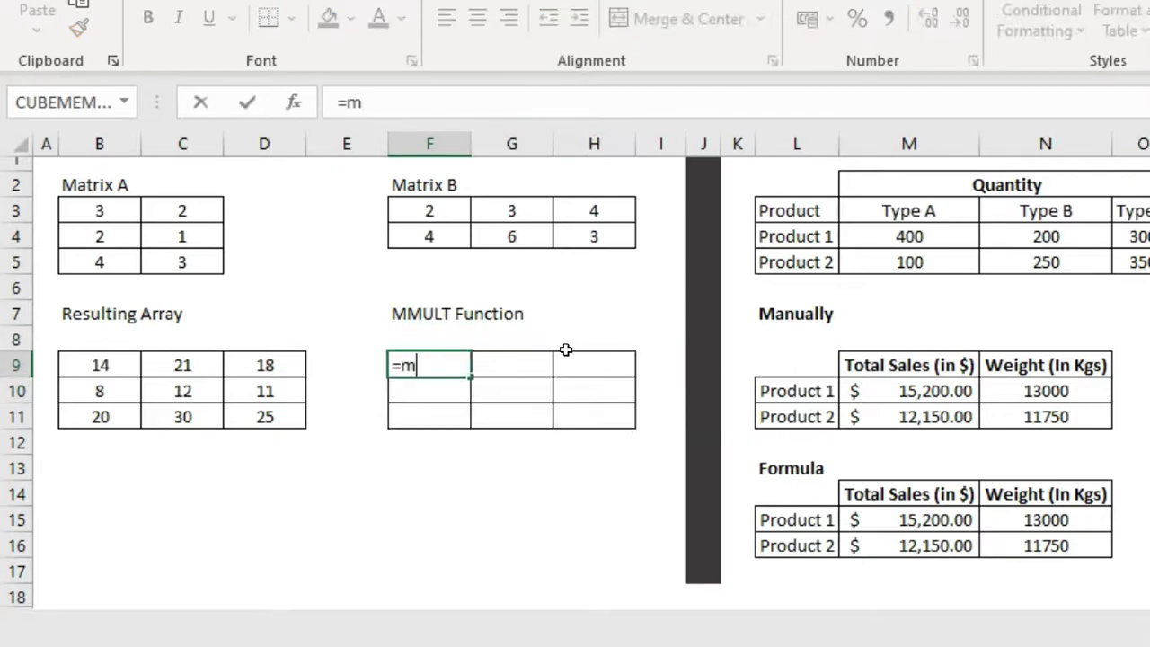
pyautogui.write('mult')
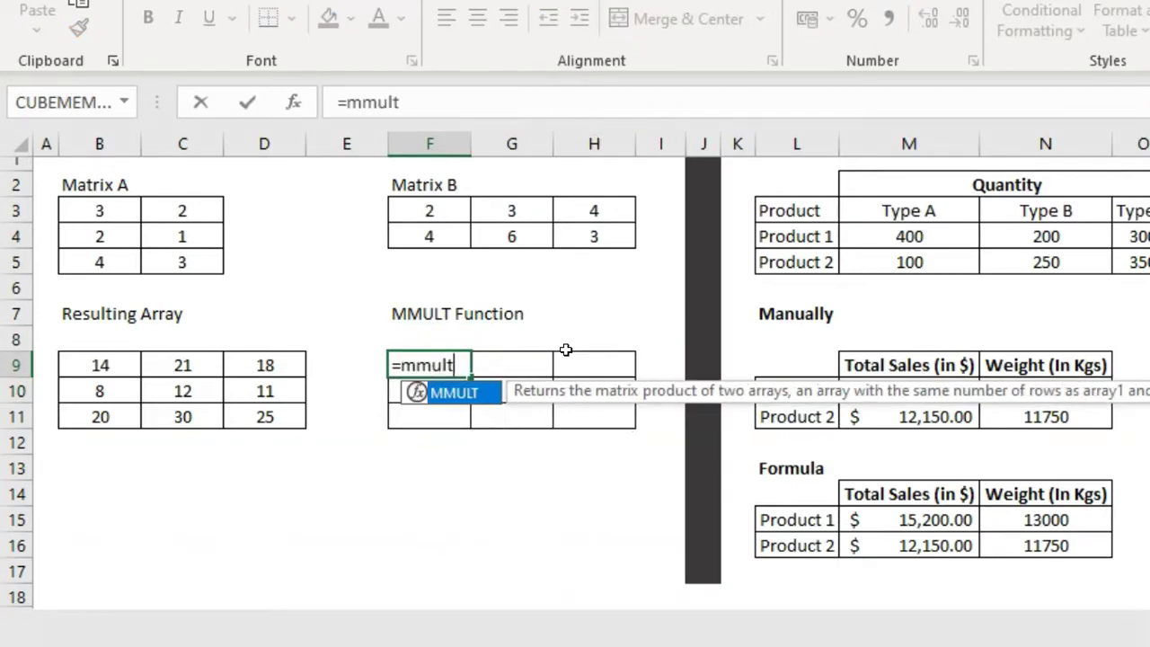
pyautogui.write('(')
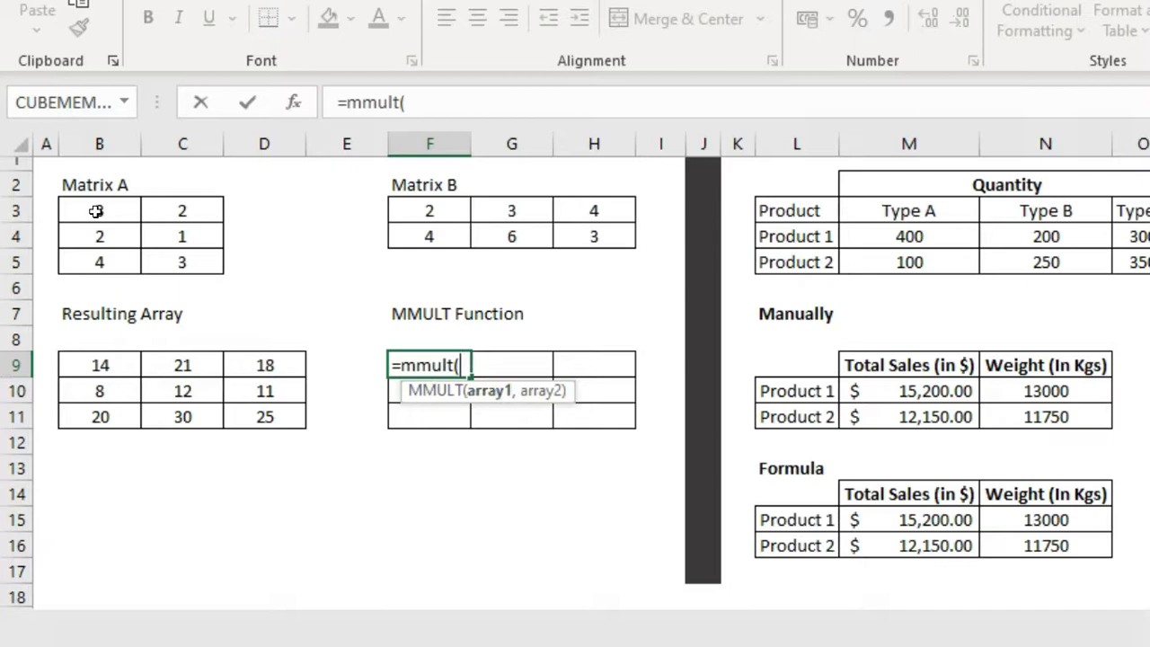
pyautogui.moveTo(96, 210); pyautogui.dragTo(176, 263)
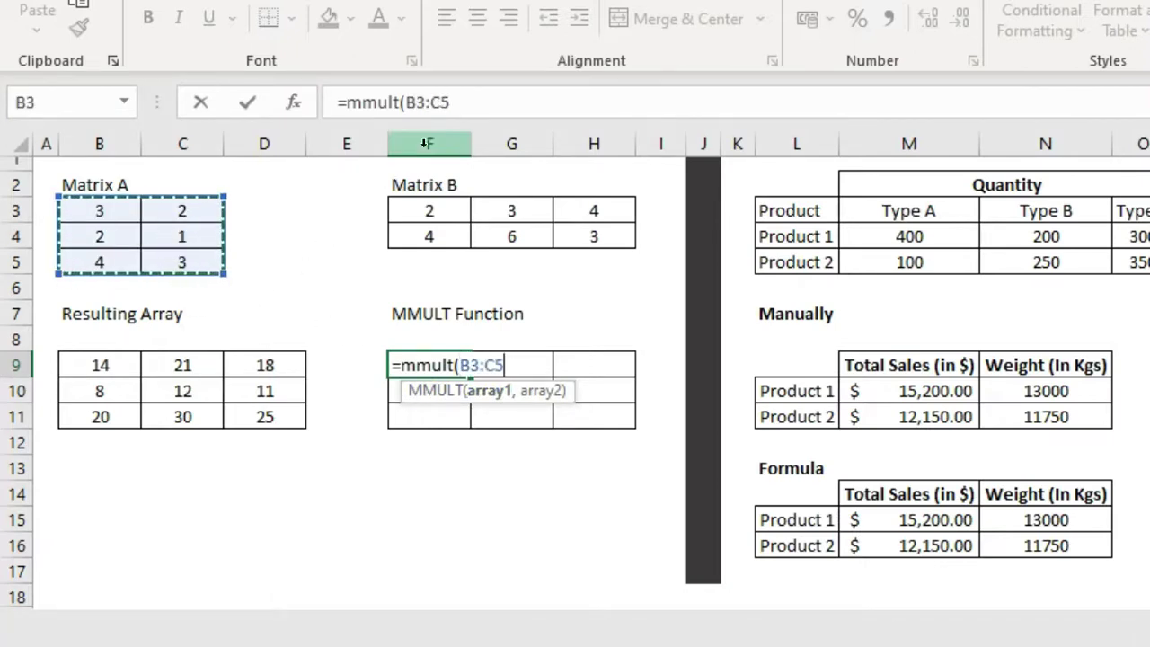
pyautogui.click(470, 114)
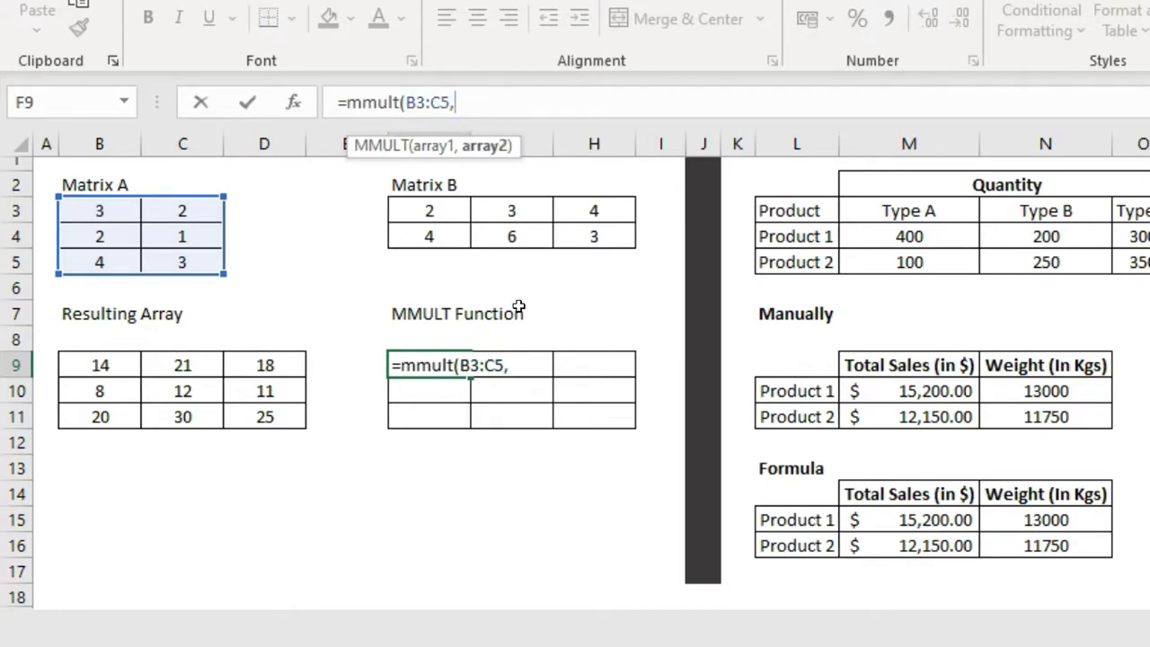
pyautogui.moveTo(428, 214); pyautogui.dragTo(595, 235)
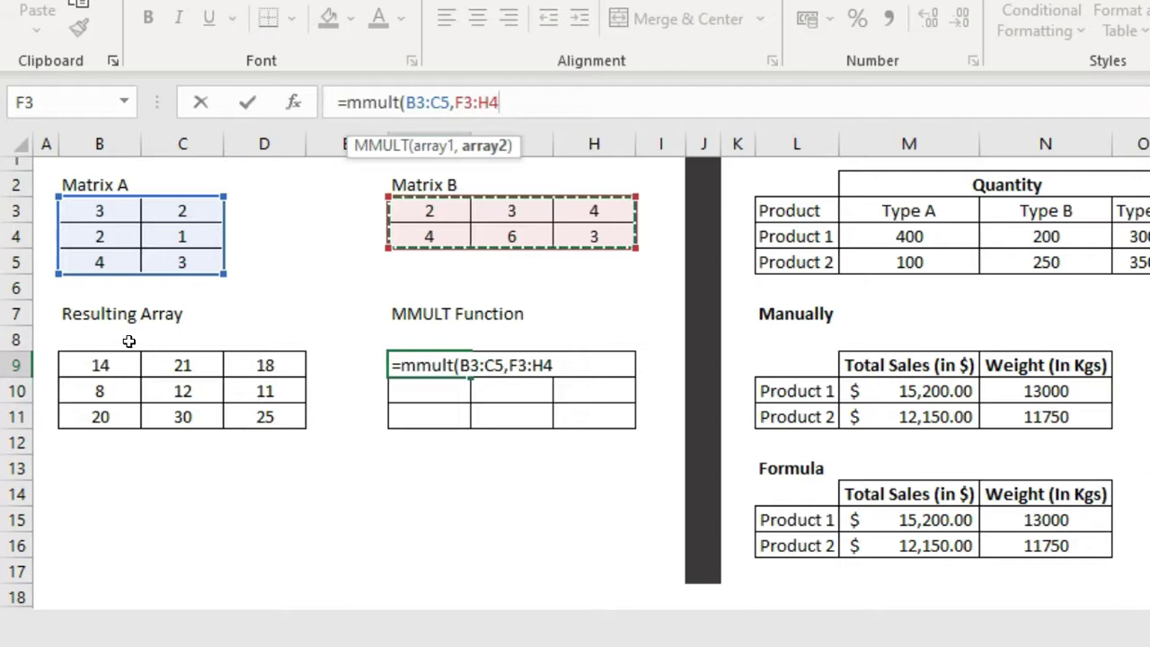
pyautogui.press('Return')
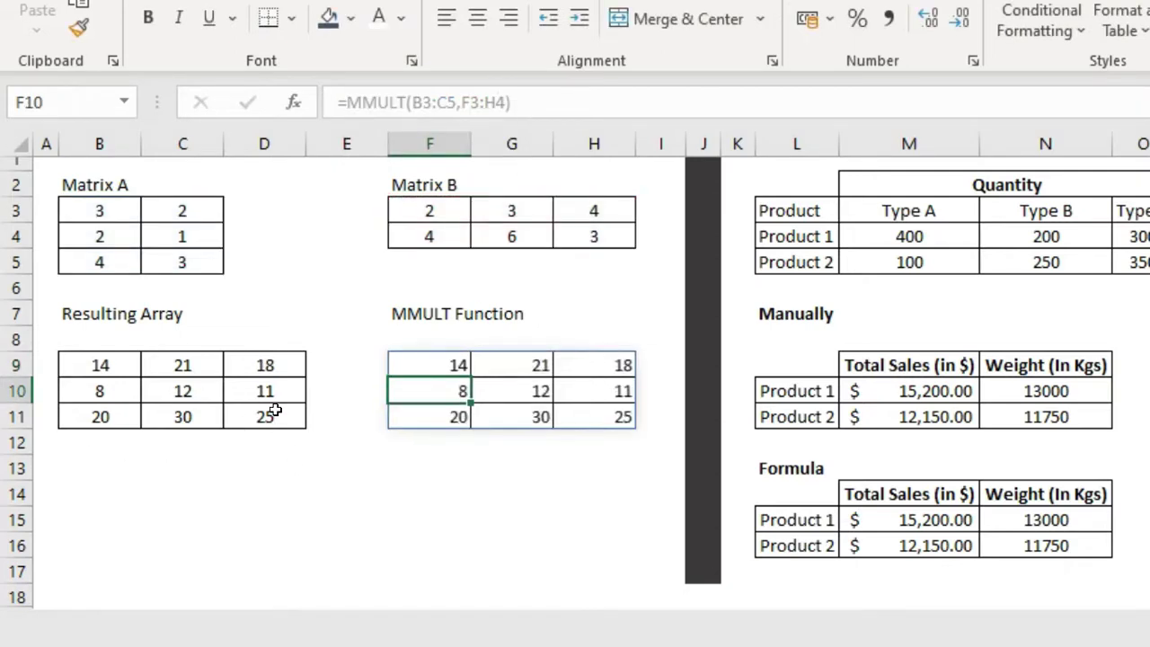
pyautogui.moveTo(456, 364); pyautogui.dragTo(609, 418)
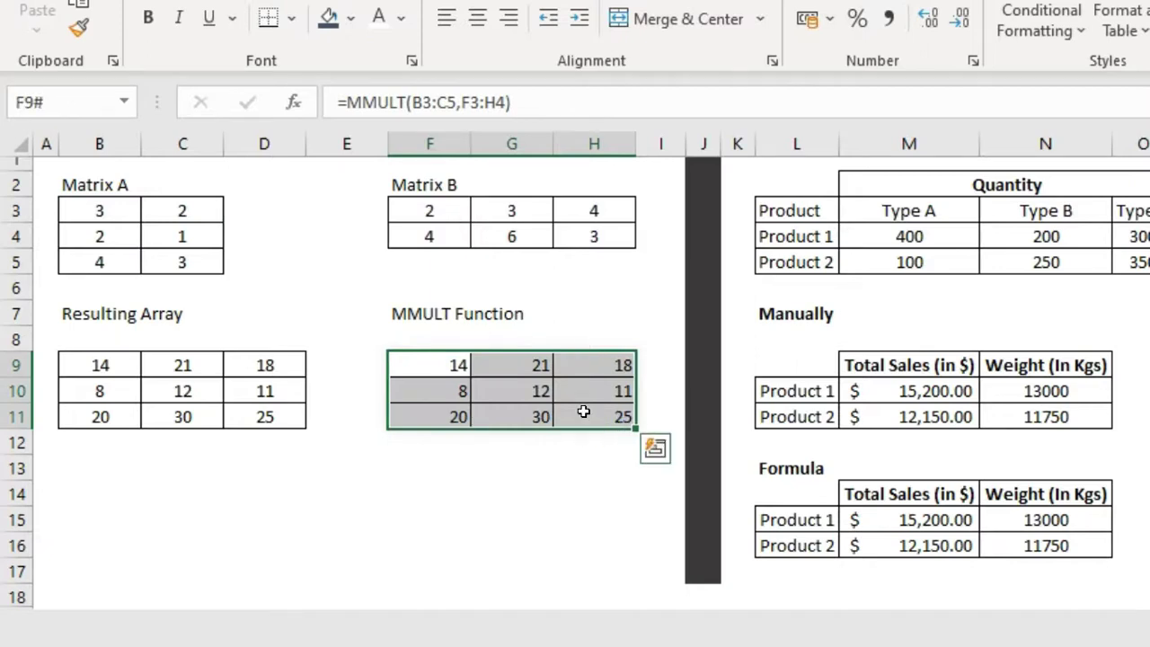
pyautogui.click(416, 361)
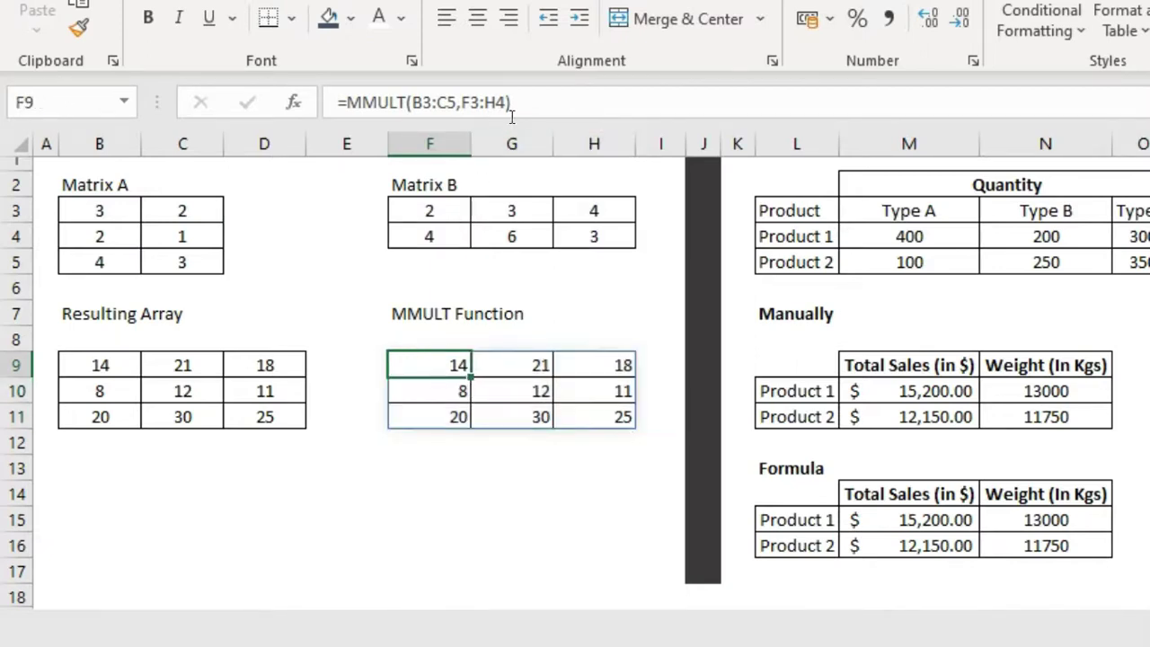
pyautogui.moveTo(507, 102); pyautogui.dragTo(460, 102)
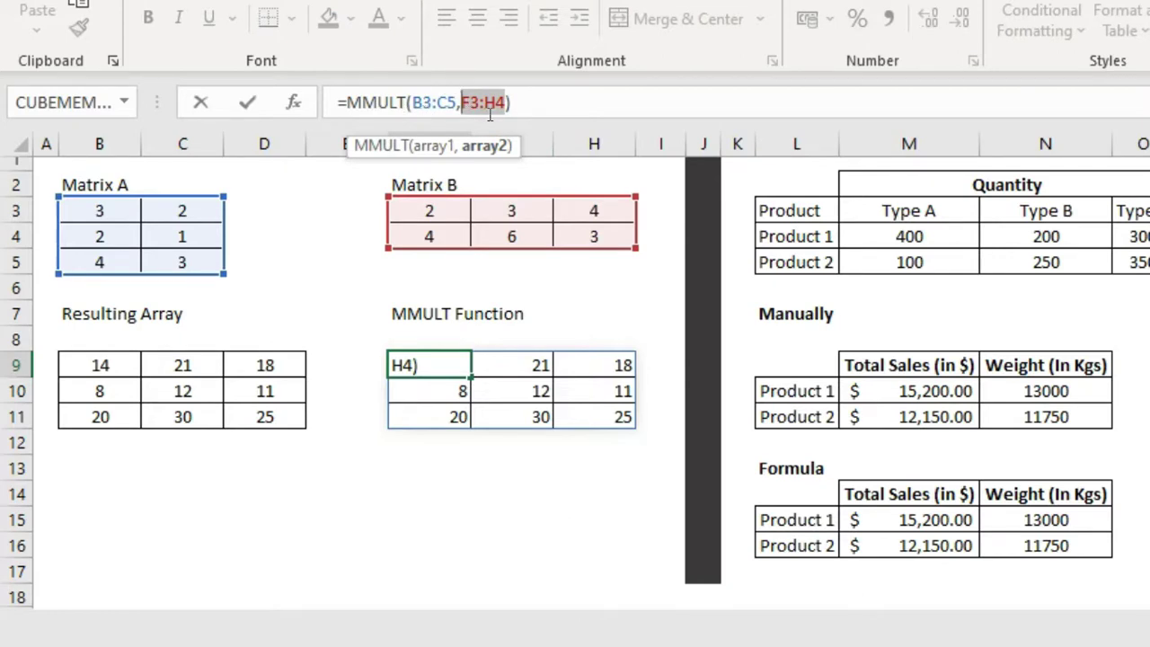
pyautogui.hotkey('ctrl', 'Return')
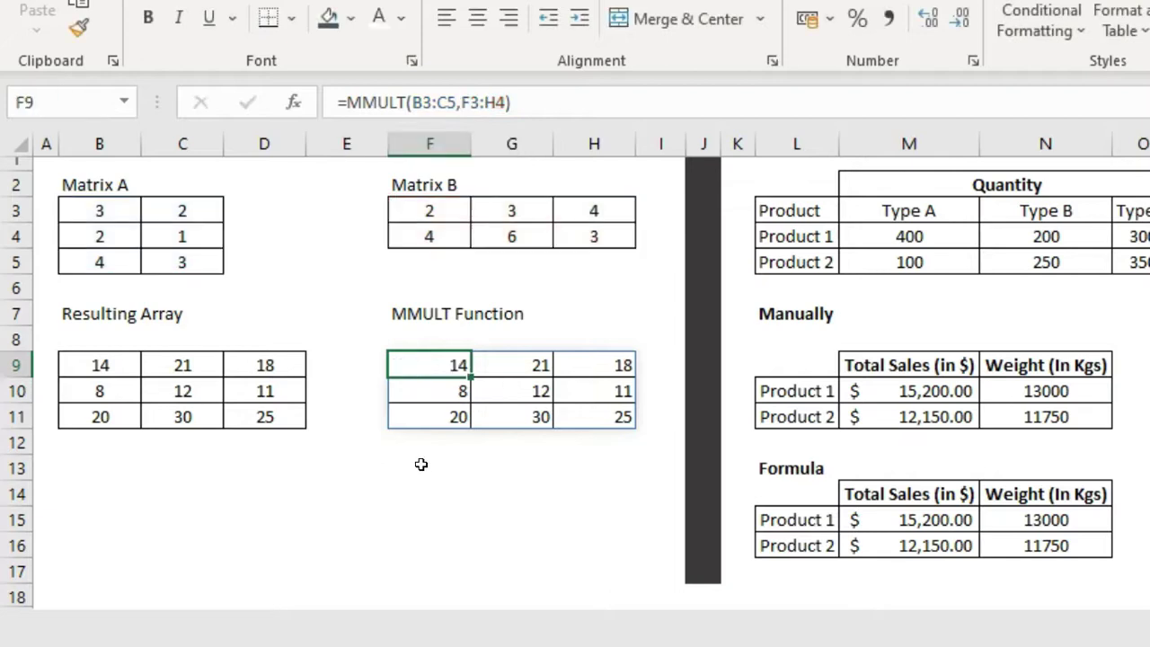
# Step: Enter =MMULT(F3:H4,B3:C5) in F13 to multiply Matrix B by Matrix A
pyautogui.click(418, 466)
pyautogui.write('=mmui')
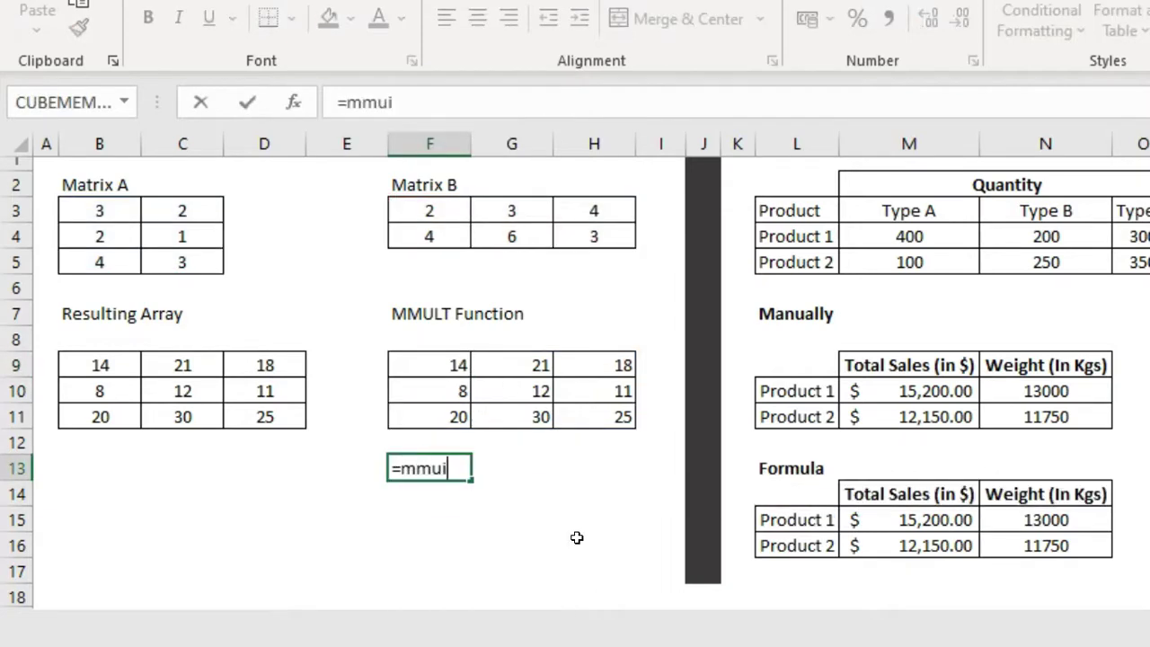
pyautogui.press('BackSpace')
pyautogui.press('BackSpace')
pyautogui.press('BackSpace')
pyautogui.write('lt(')
pyautogui.moveTo(440, 210); pyautogui.dragTo(573, 236)
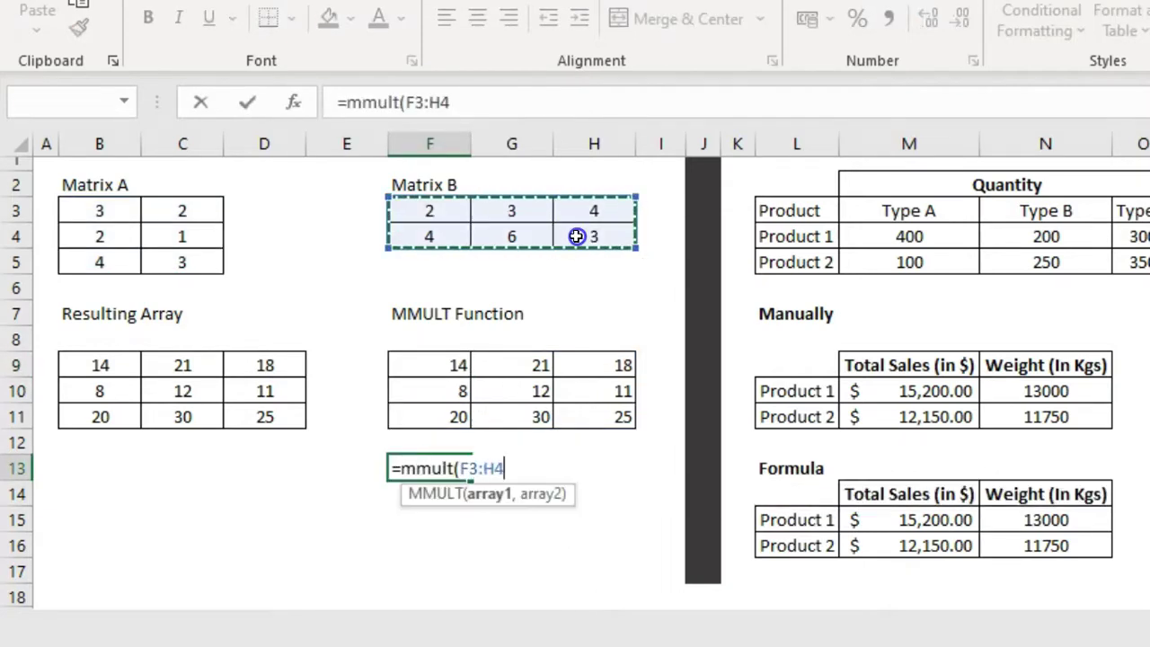
pyautogui.write(',')
pyautogui.moveTo(112, 210); pyautogui.dragTo(194, 259)
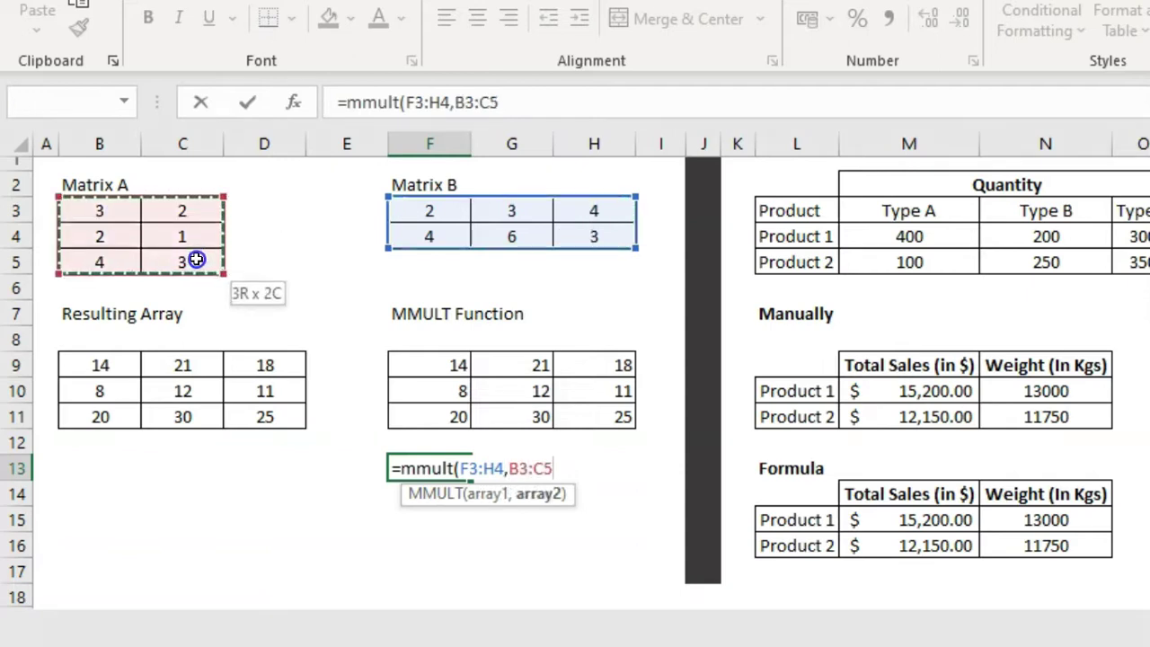
pyautogui.press('Return')
# Step: Highlight the 2×2 result 28, 19, 36, 23 against Matrix B's rows and Matrix A's columns
pyautogui.press('Up')
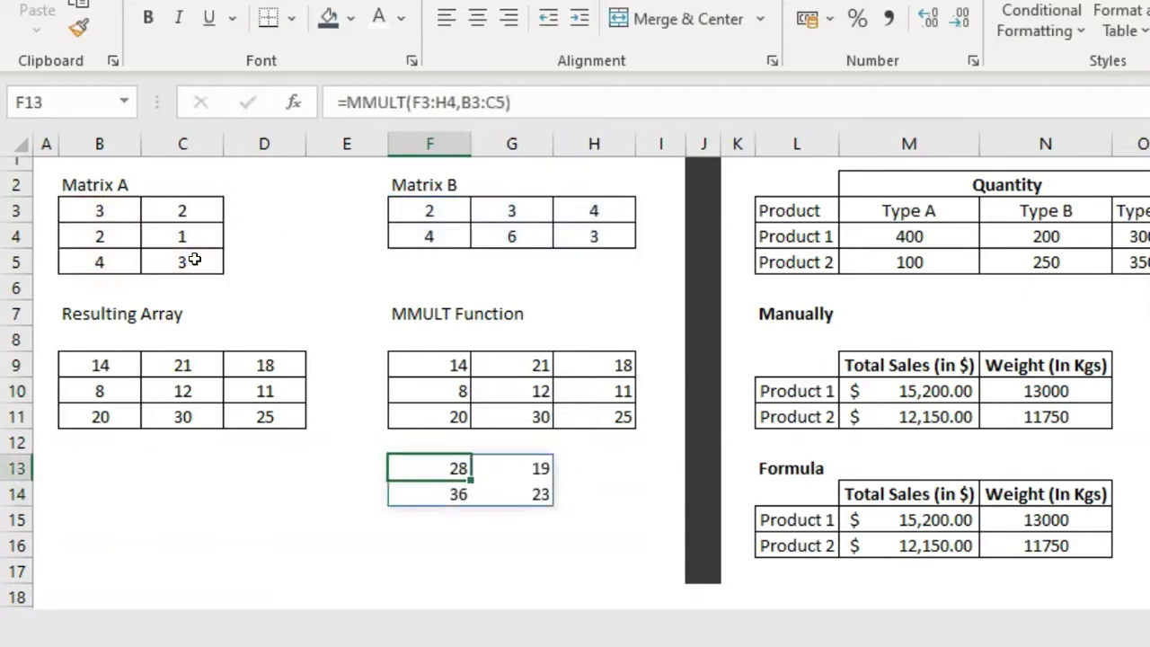
pyautogui.hotkey('shift', 'Right')
pyautogui.hotkey('shift', 'Down')
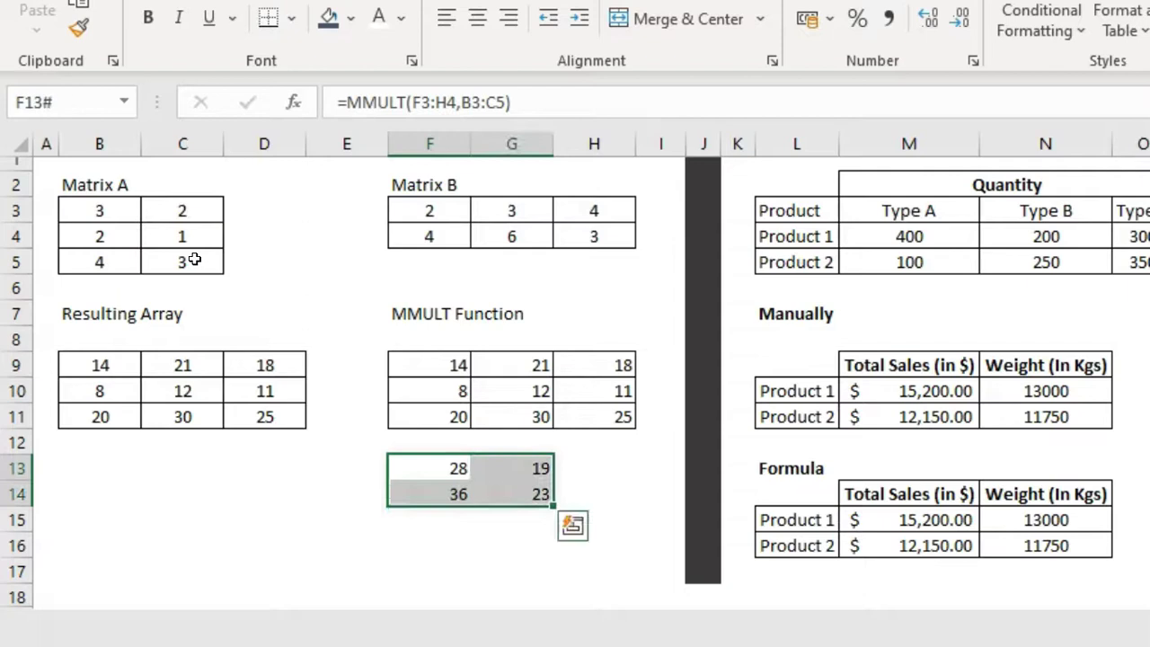
pyautogui.moveTo(447, 217); pyautogui.dragTo(449, 243)
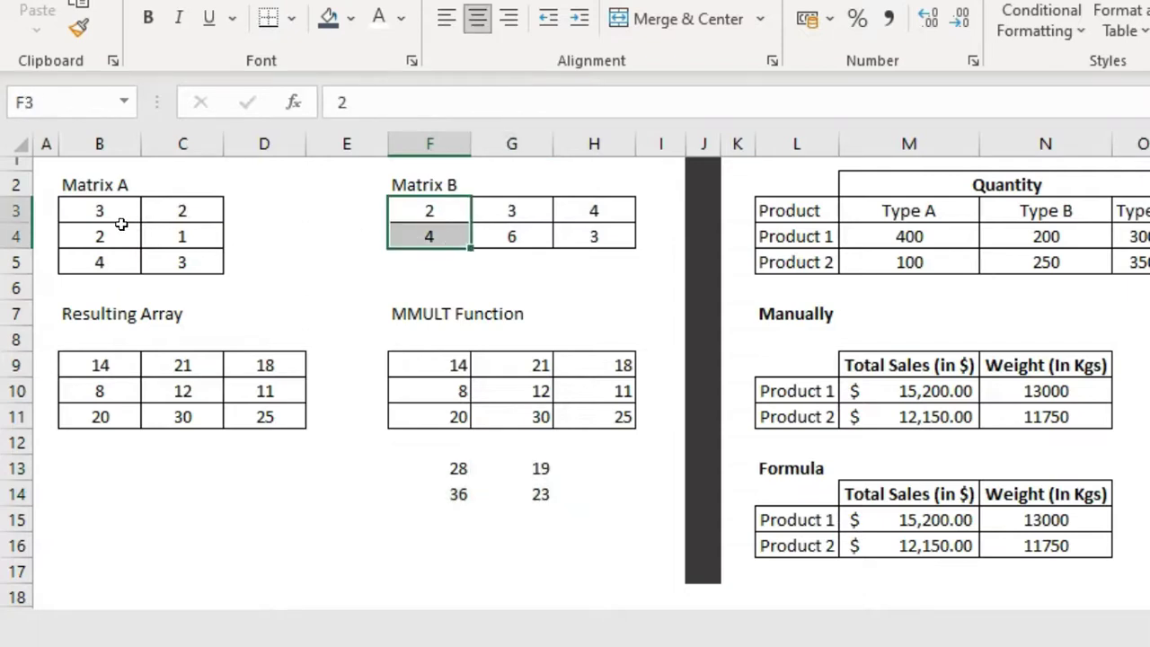
pyautogui.moveTo(118, 215); pyautogui.dragTo(187, 218)
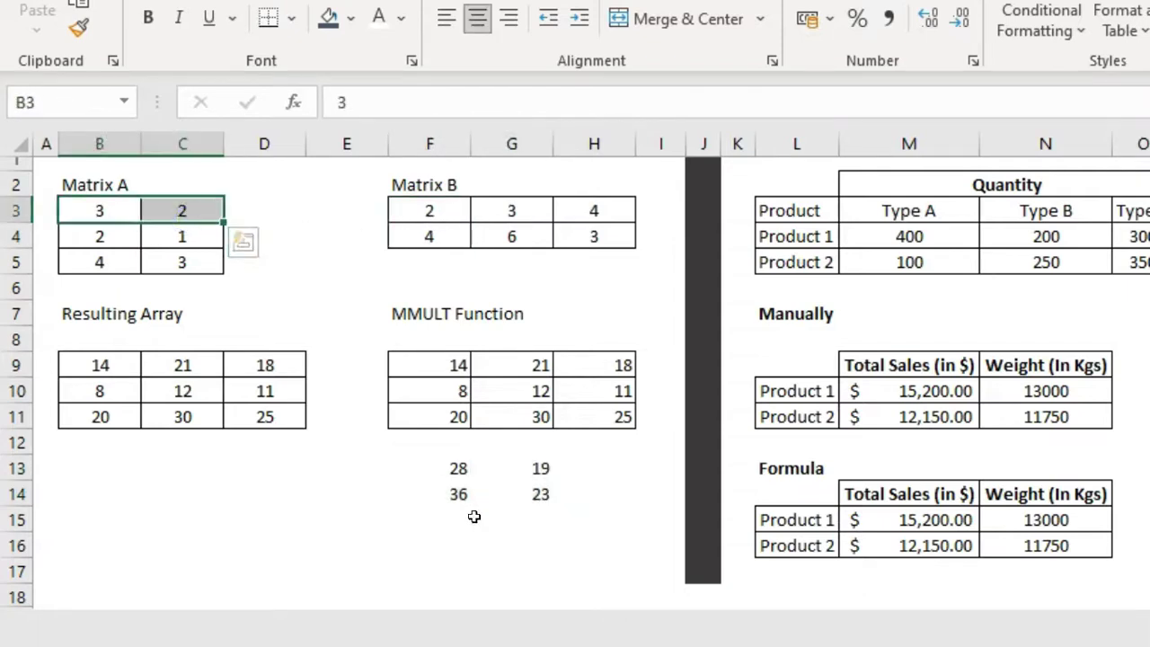
pyautogui.moveTo(449, 465); pyautogui.dragTo(510, 486)
pyautogui.click(383, 539)
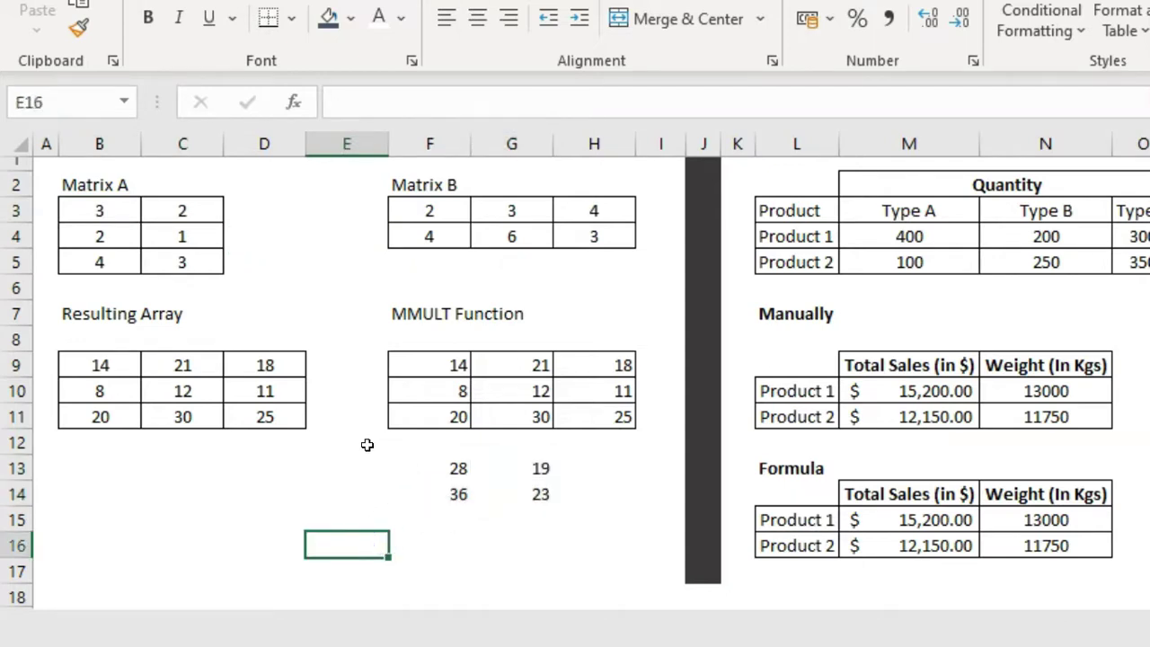
pyautogui.moveTo(369, 444)
pyautogui.mouseDown()
pyautogui.moveTo(517, 492)
pyautogui.moveTo(544, 524)
pyautogui.mouseUp()
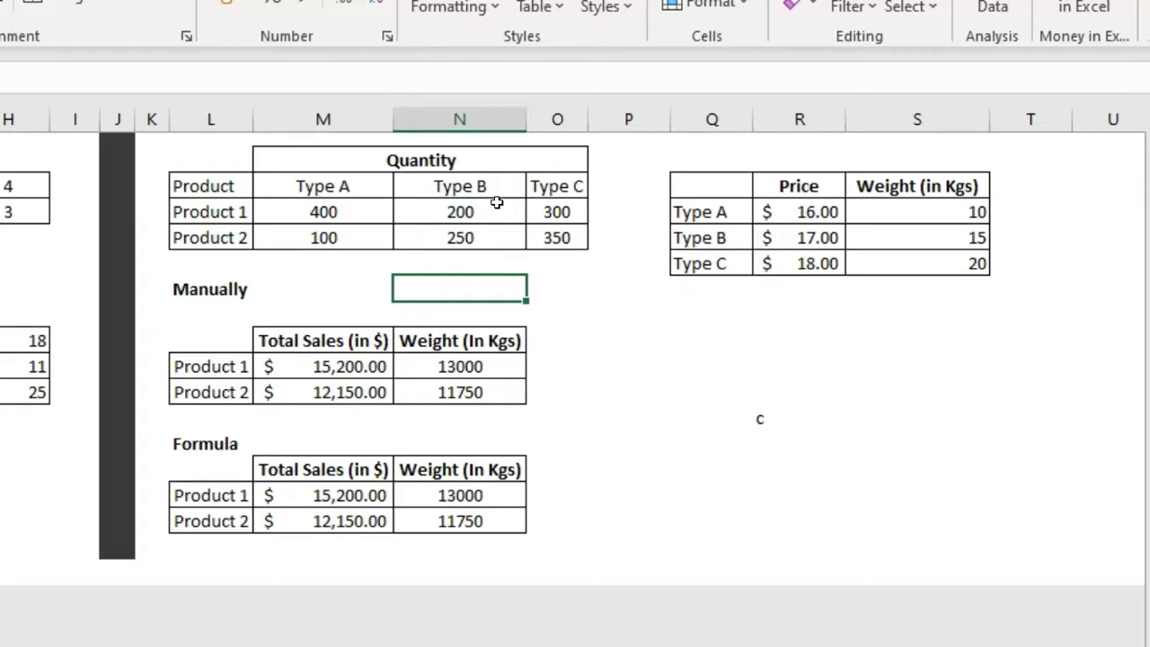
pyautogui.click(379, 160)
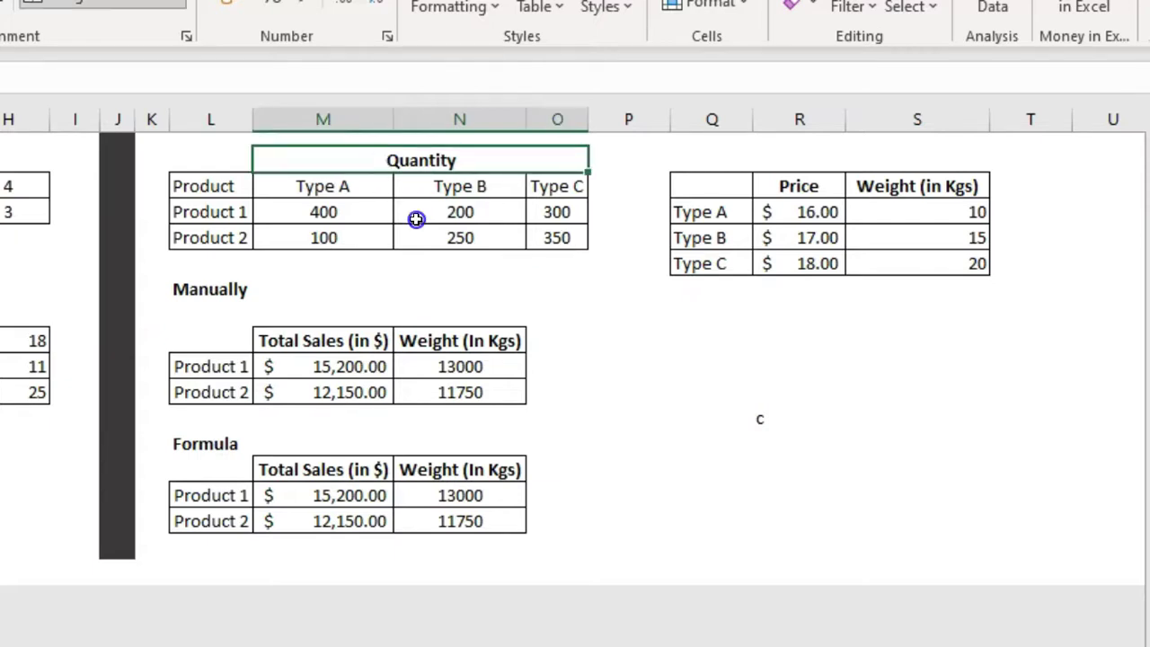
pyautogui.moveTo(241, 212); pyautogui.dragTo(229, 238)
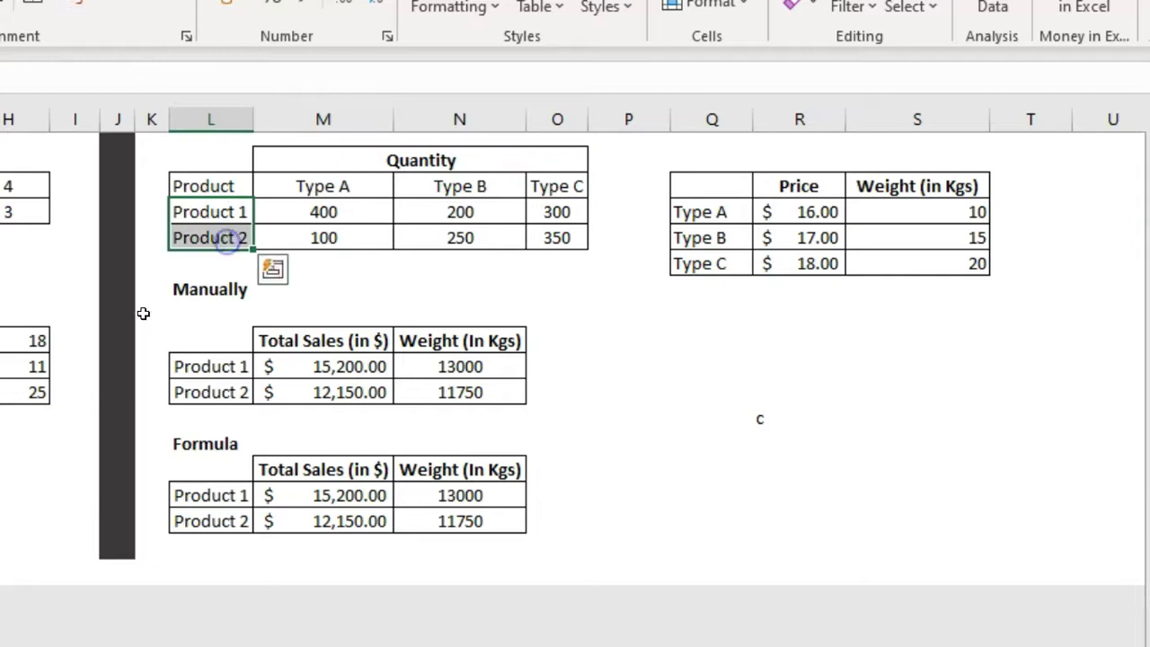
pyautogui.click(320, 184)
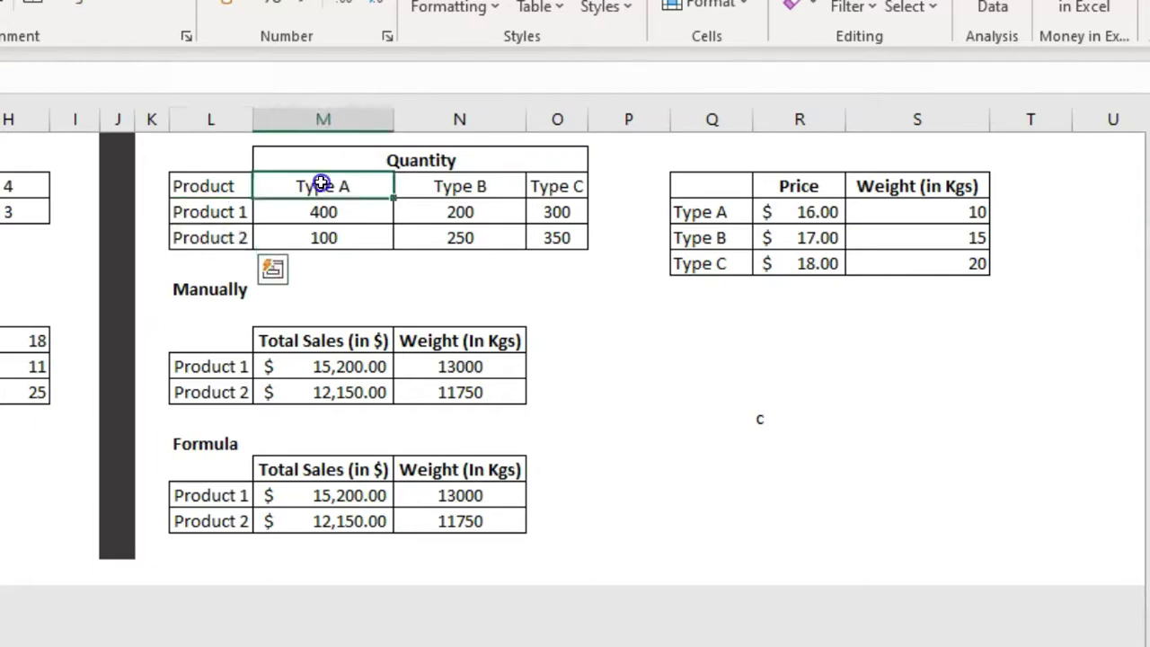
pyautogui.click(437, 188)
pyautogui.click(564, 185)
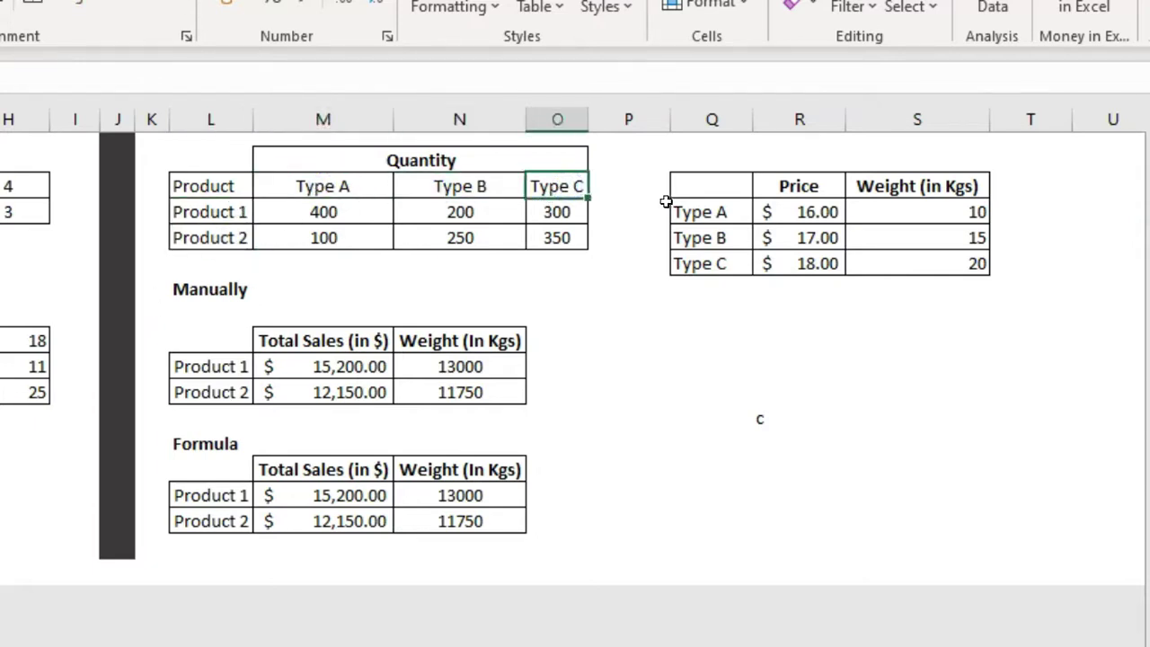
pyautogui.click(239, 218)
pyautogui.click(230, 238)
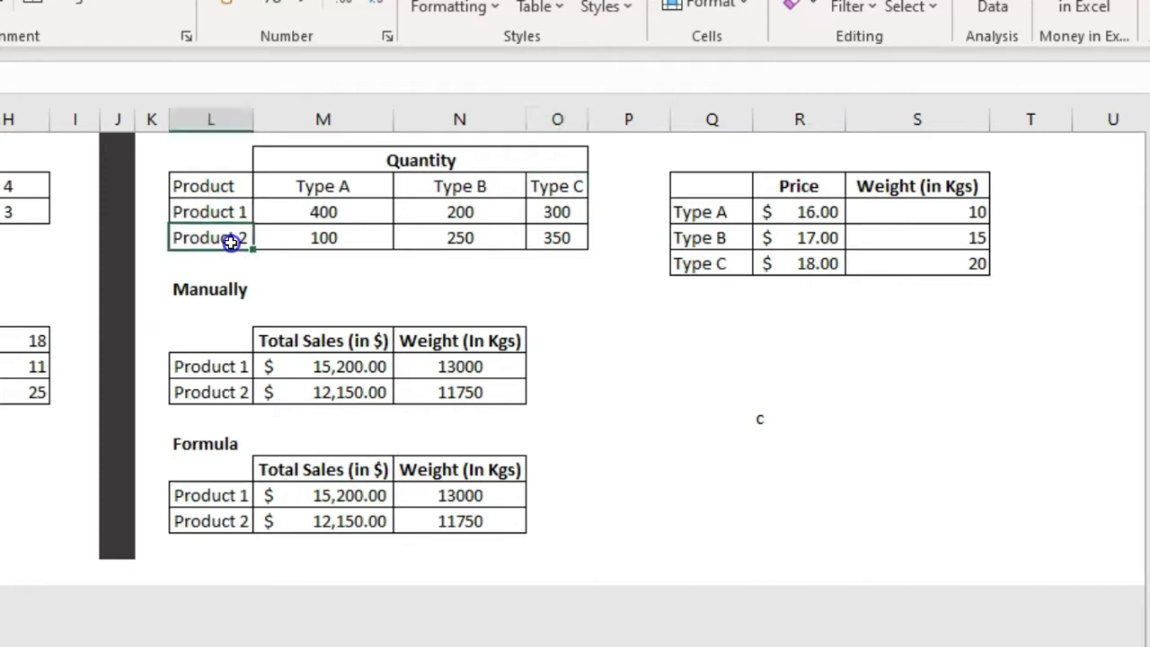
pyautogui.click(851, 294)
pyautogui.moveTo(719, 185); pyautogui.dragTo(937, 263)
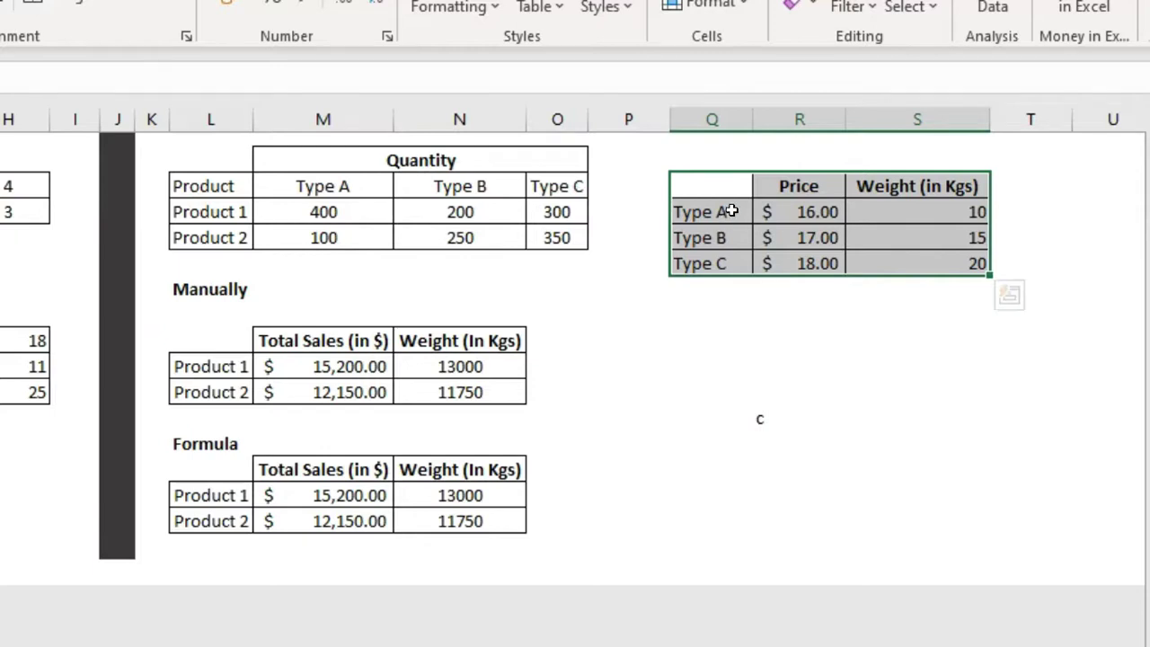
pyautogui.click(701, 212)
pyautogui.click(831, 214)
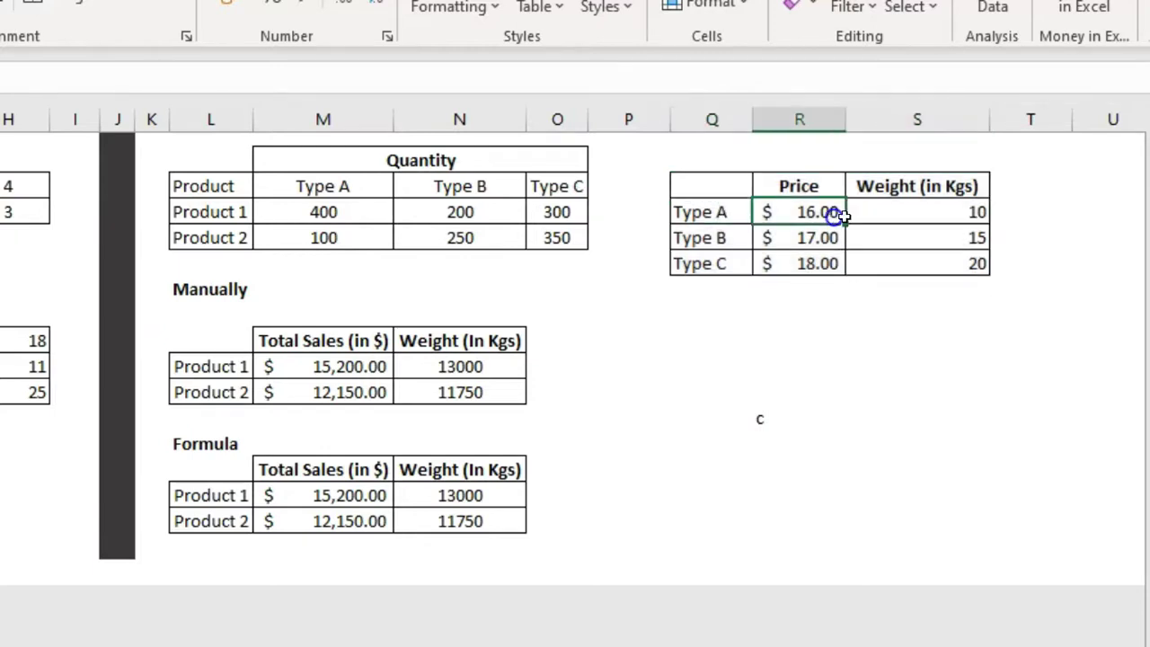
pyautogui.click(968, 221)
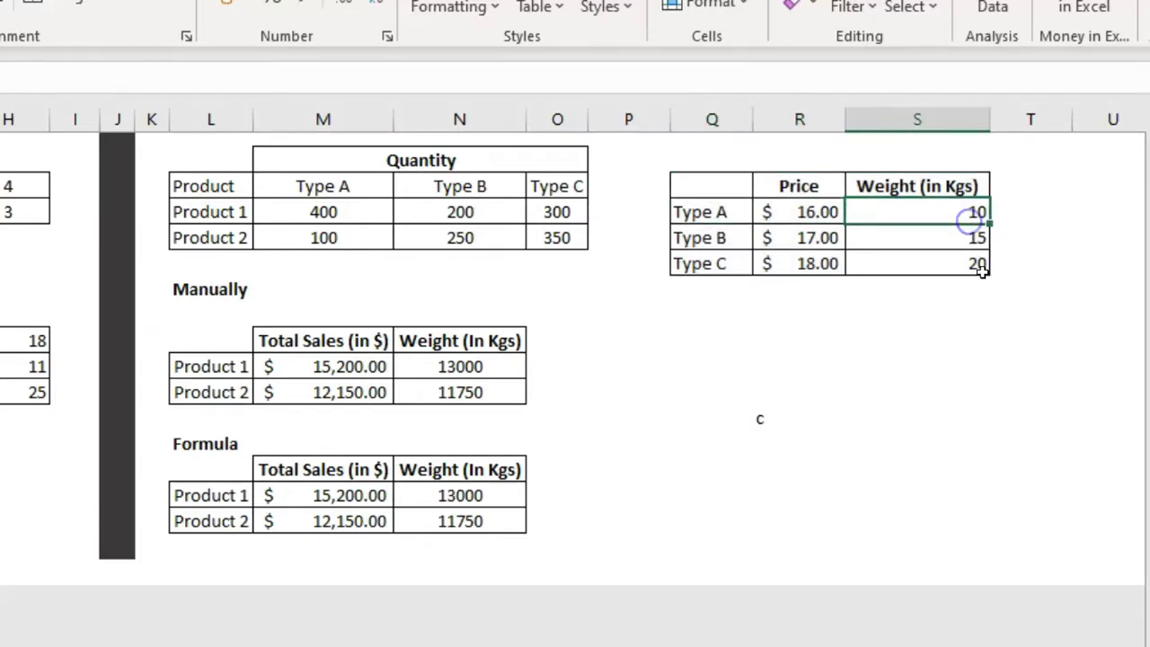
pyautogui.click(726, 237)
pyautogui.click(829, 238)
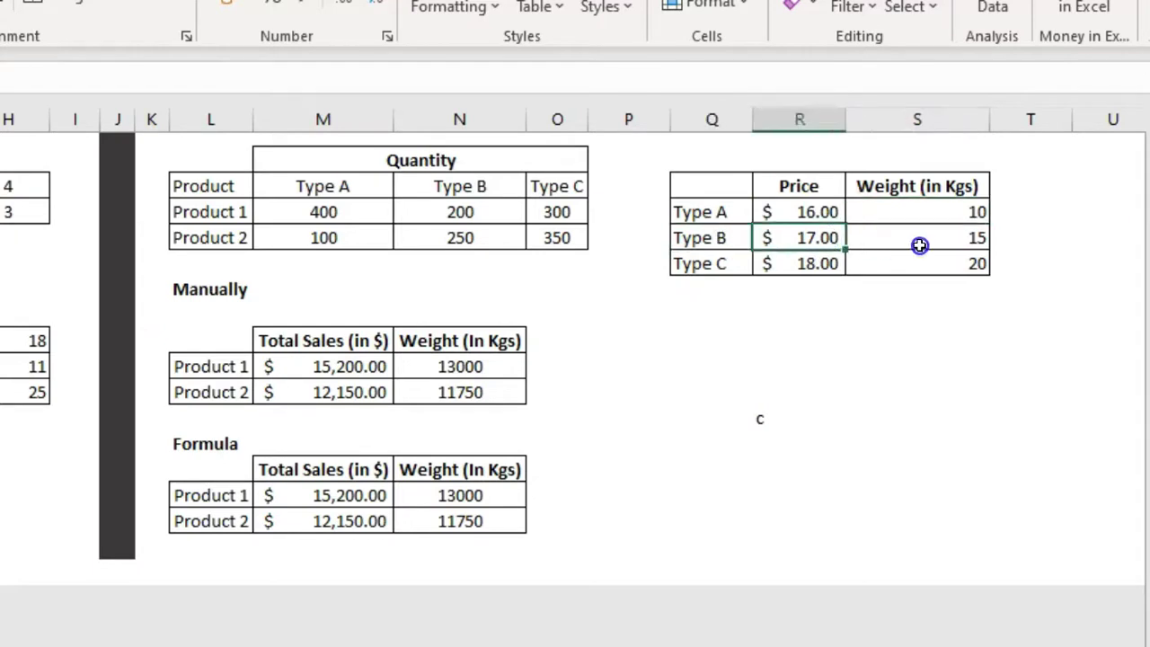
pyautogui.click(916, 245)
pyautogui.click(711, 262)
pyautogui.click(811, 262)
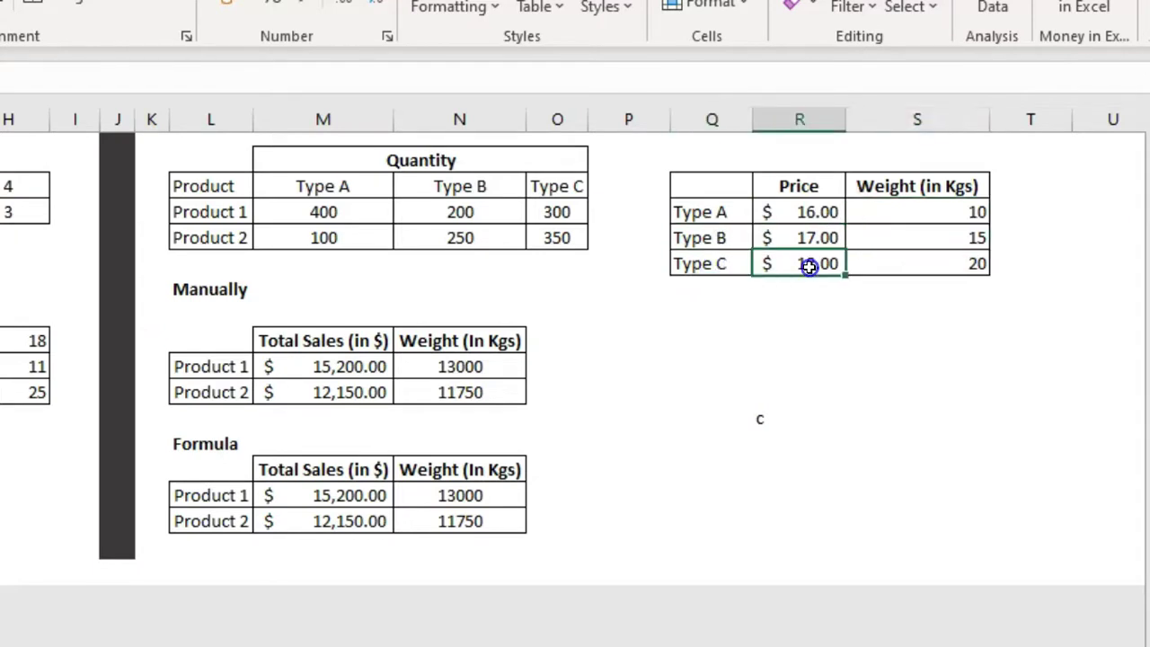
pyautogui.click(958, 271)
pyautogui.click(854, 335)
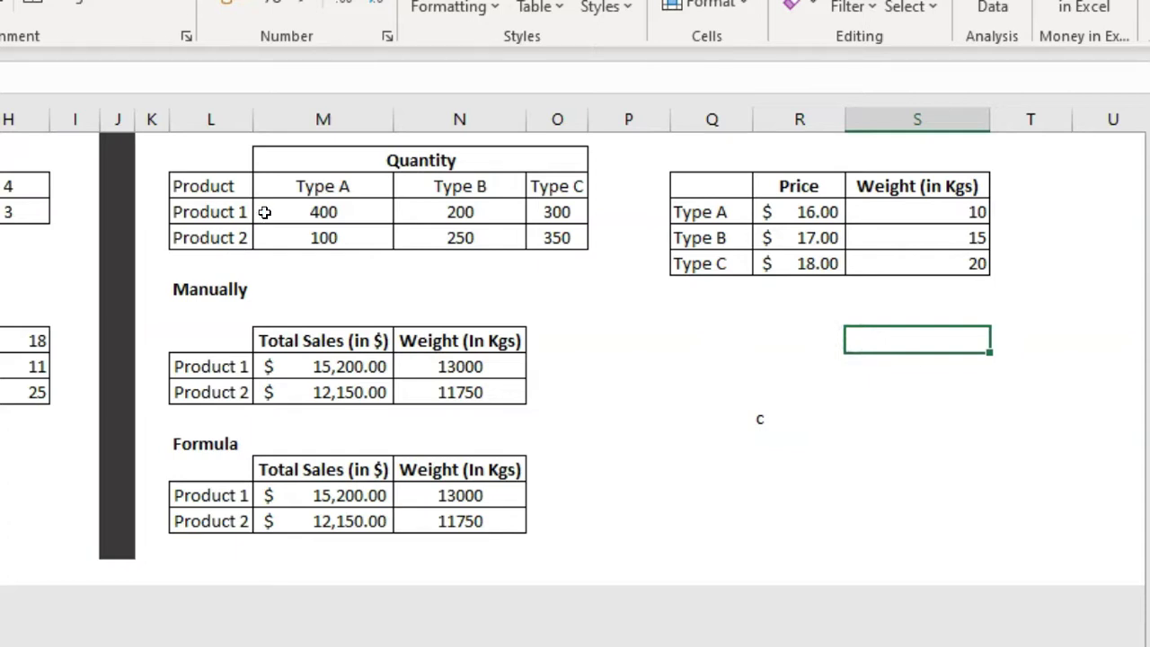
pyautogui.moveTo(306, 212); pyautogui.dragTo(572, 209)
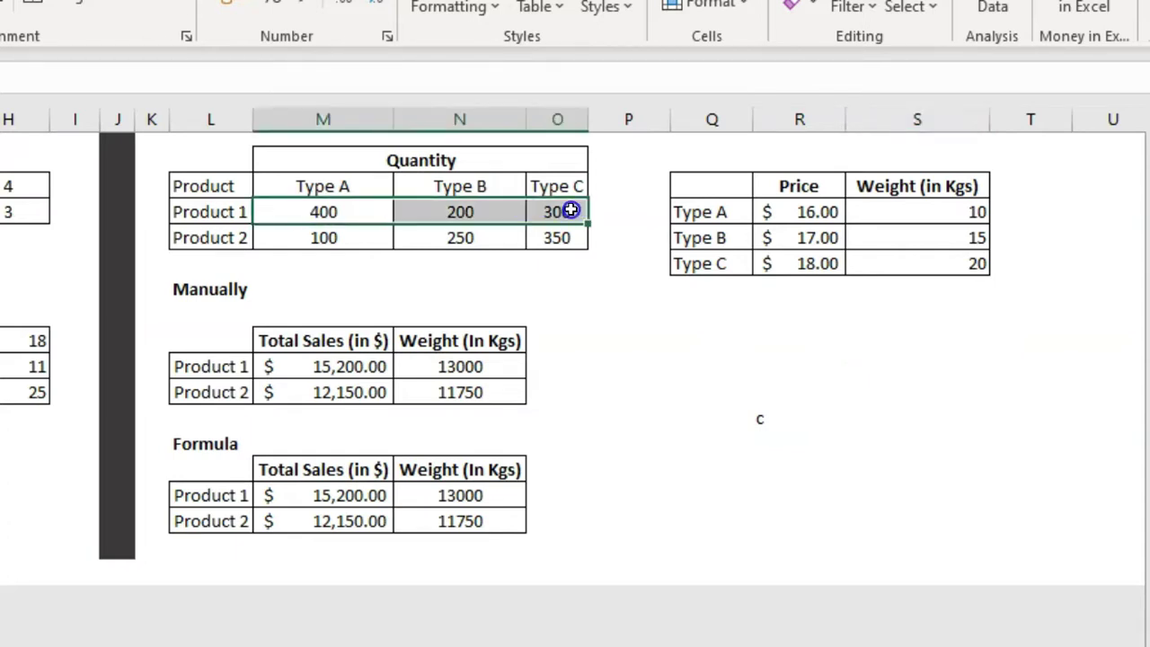
pyautogui.click(322, 213)
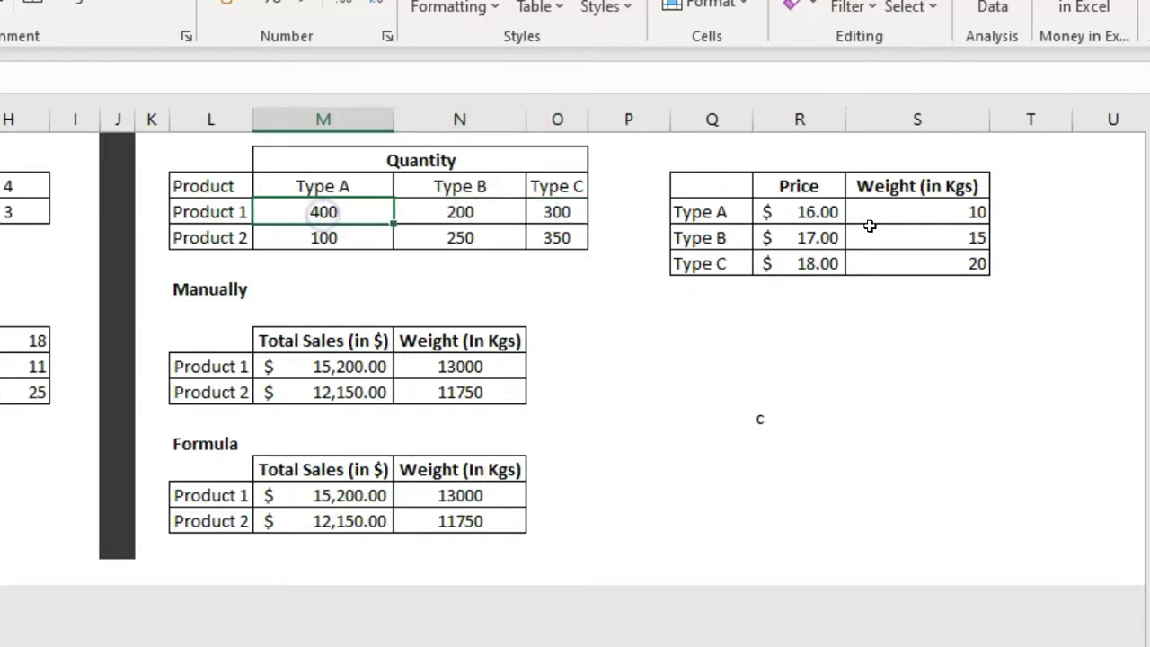
pyautogui.click(827, 213)
pyautogui.click(485, 212)
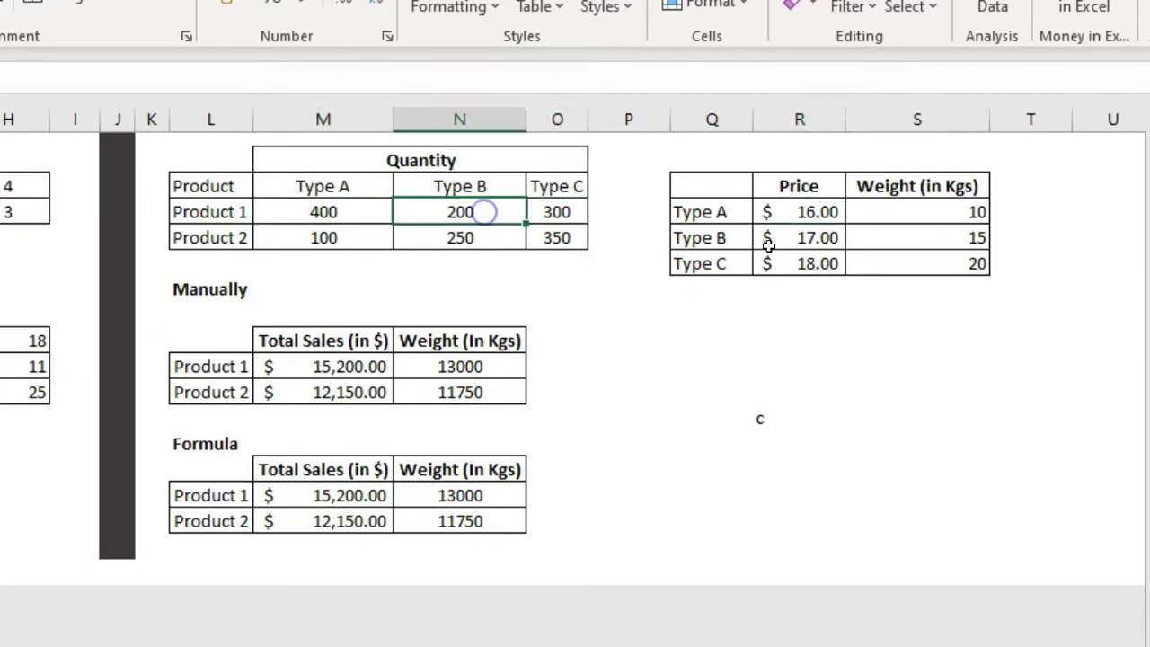
pyautogui.click(829, 239)
pyautogui.click(555, 213)
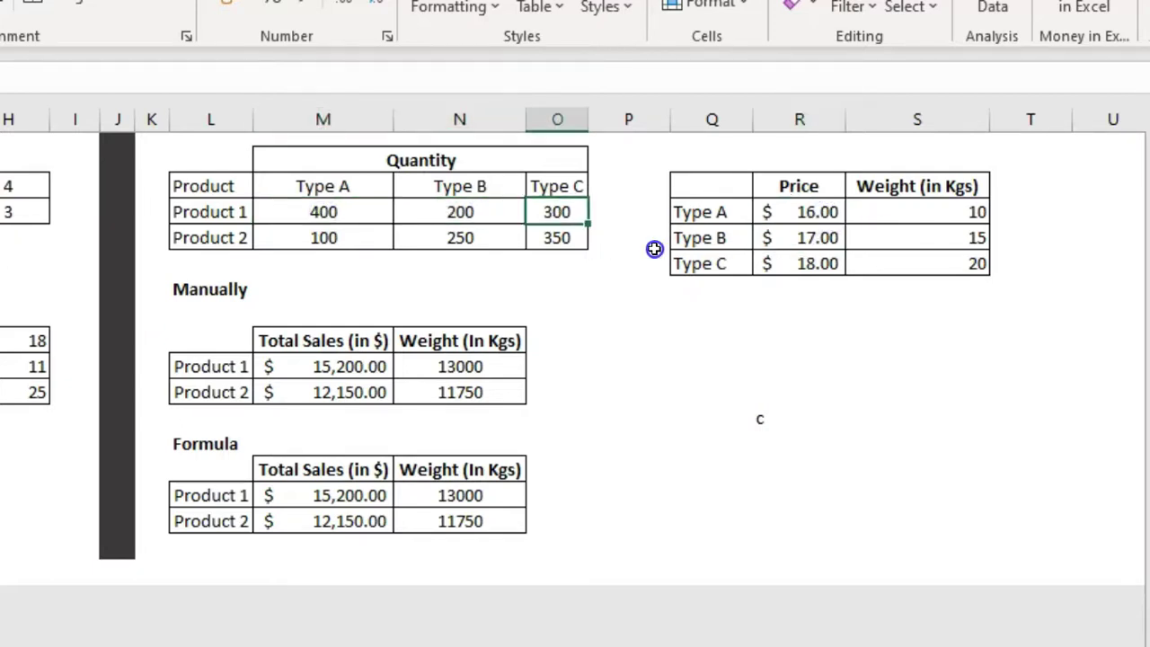
pyautogui.click(841, 264)
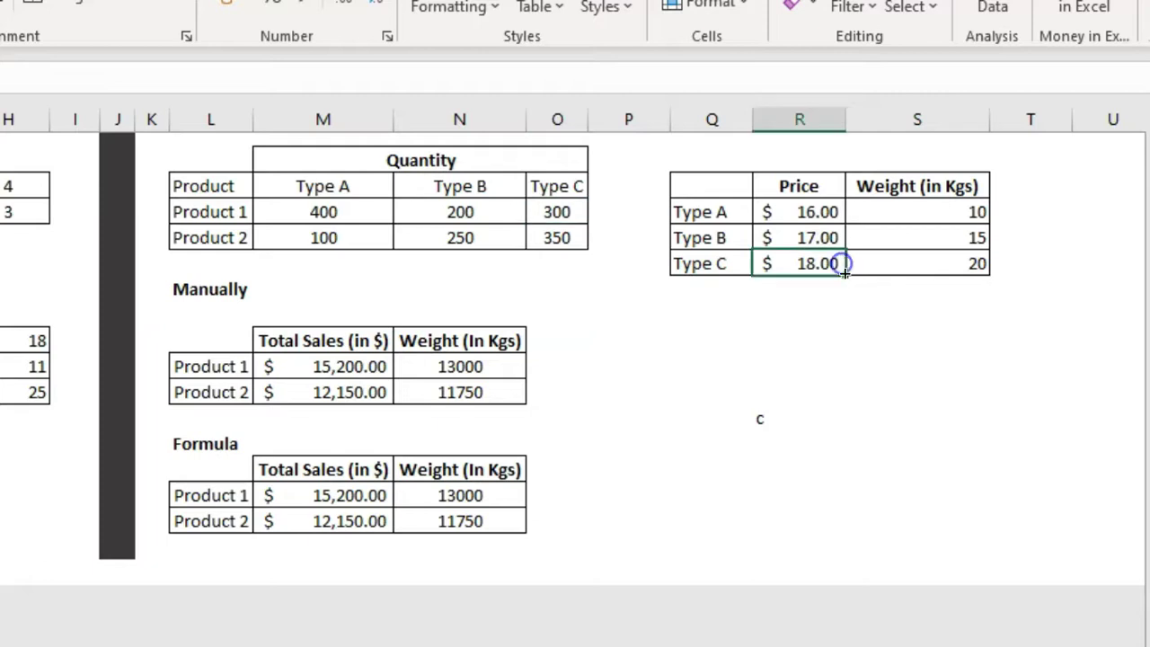
pyautogui.click(341, 215)
pyautogui.click(896, 207)
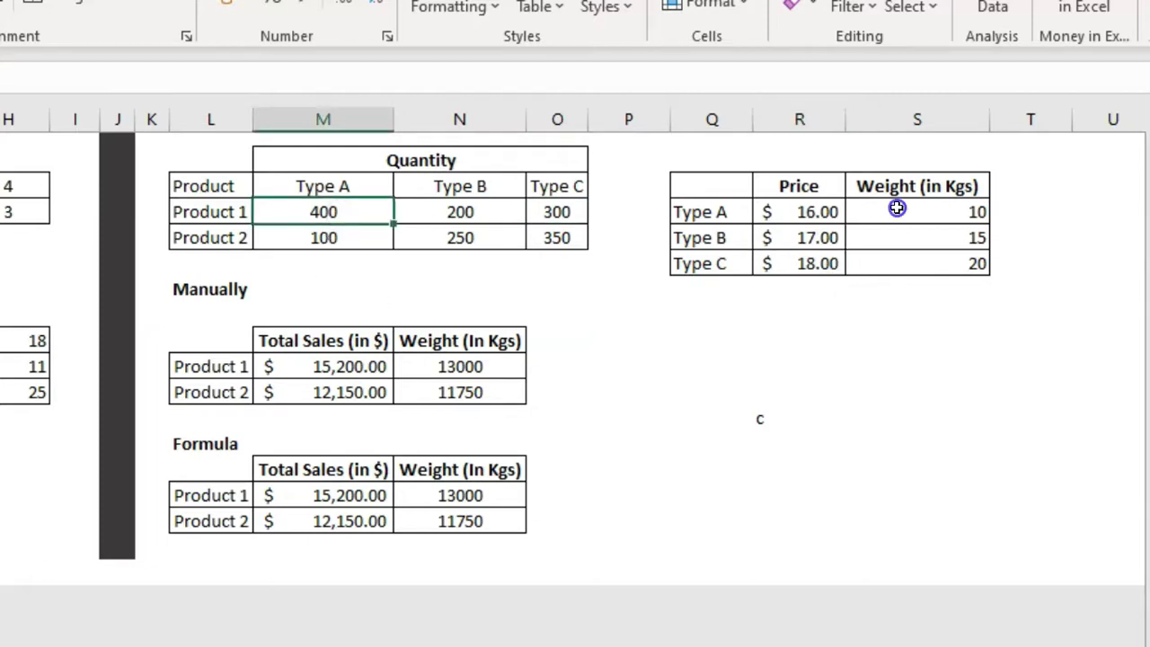
pyautogui.click(465, 214)
pyautogui.click(925, 234)
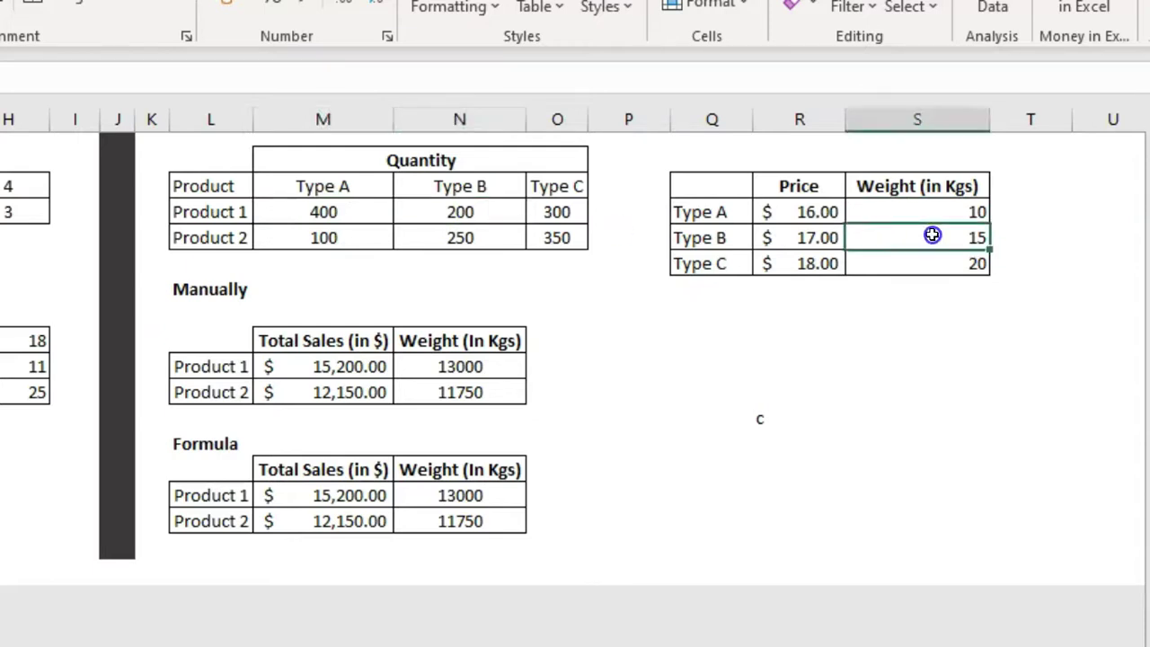
pyautogui.click(573, 213)
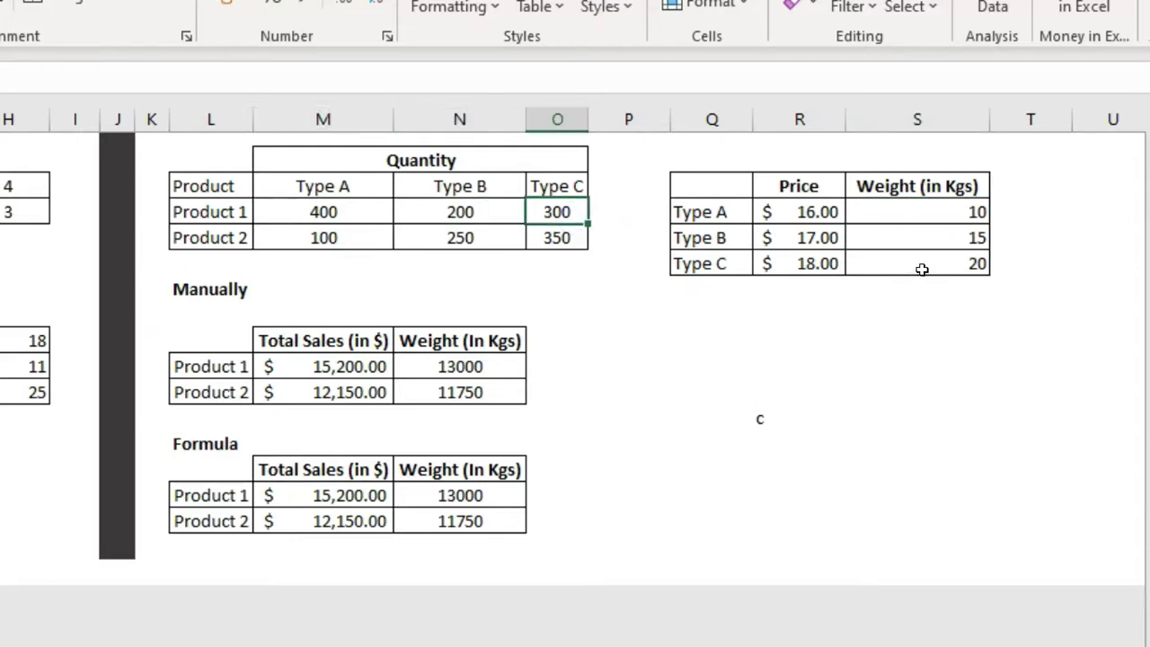
pyautogui.click(922, 268)
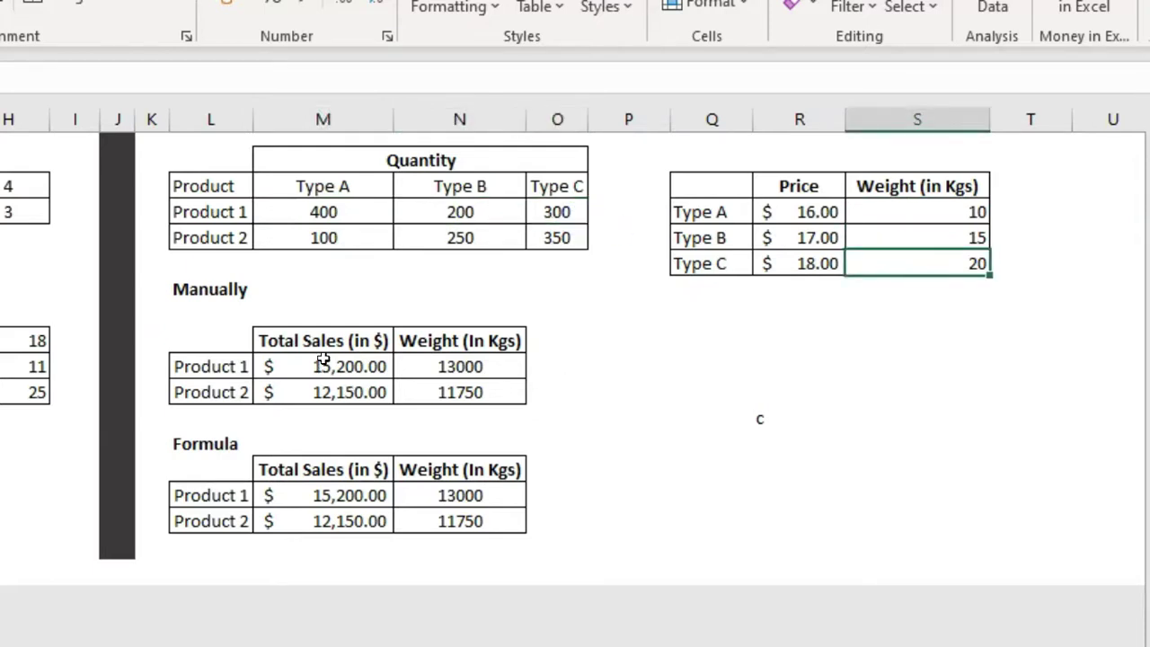
pyautogui.moveTo(324, 359); pyautogui.dragTo(487, 393)
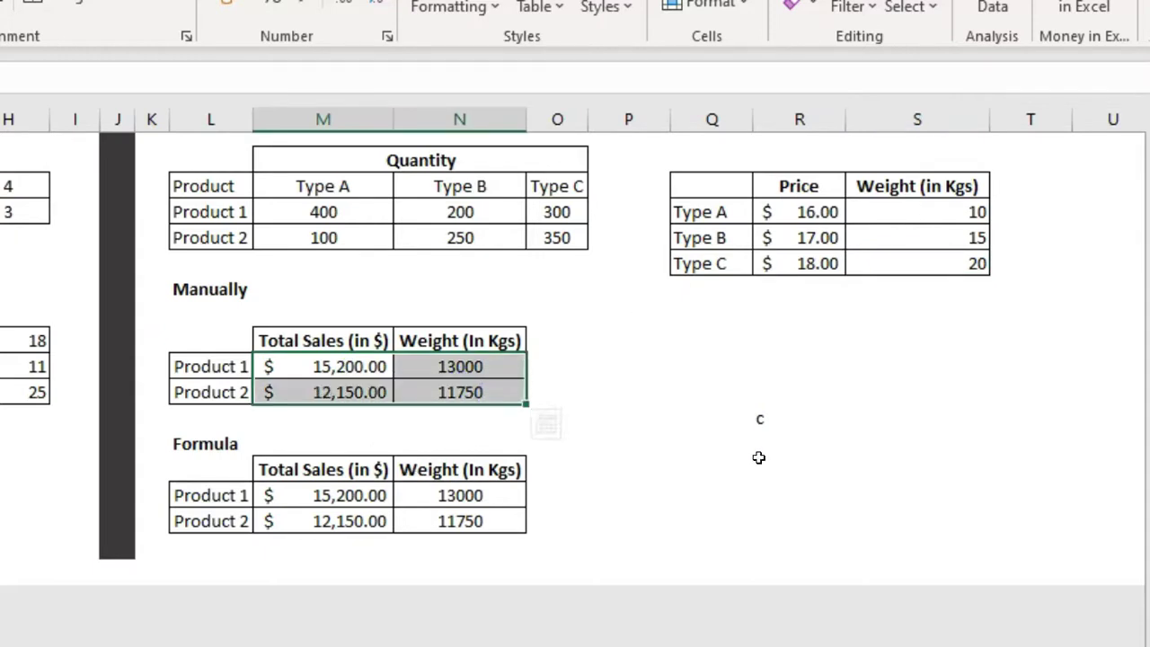
pyautogui.click(370, 495)
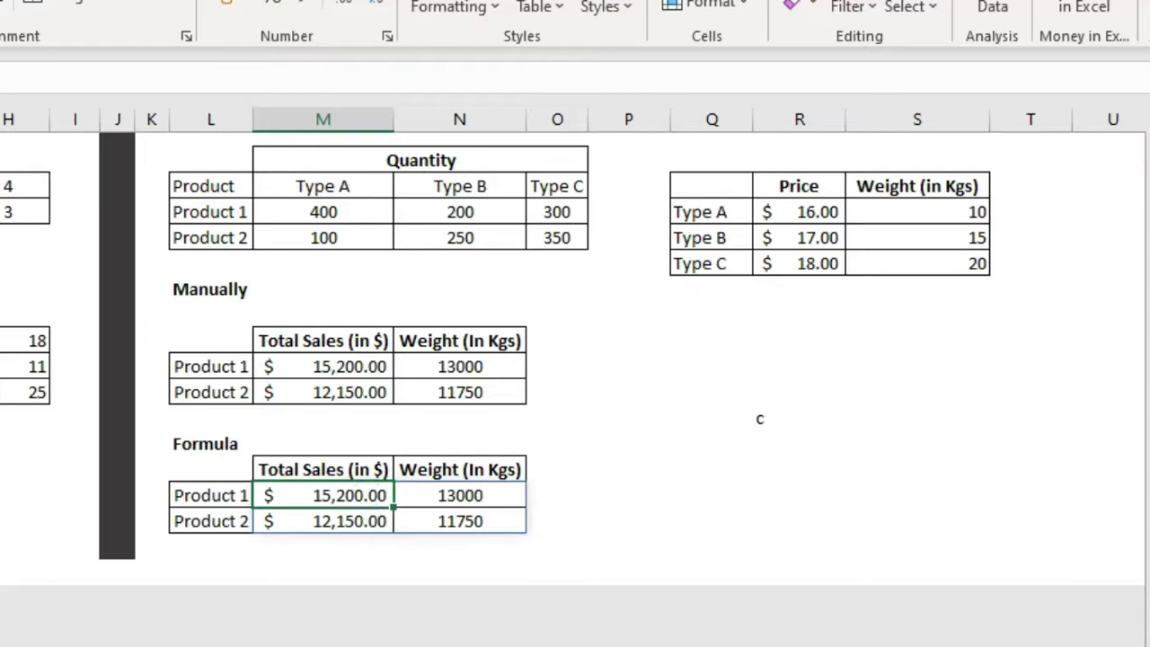
# Step: Enter =MMULT(M4:O5,R4:S6) in M16, combining quantities with the price and weight table
pyautogui.write('=mmu')
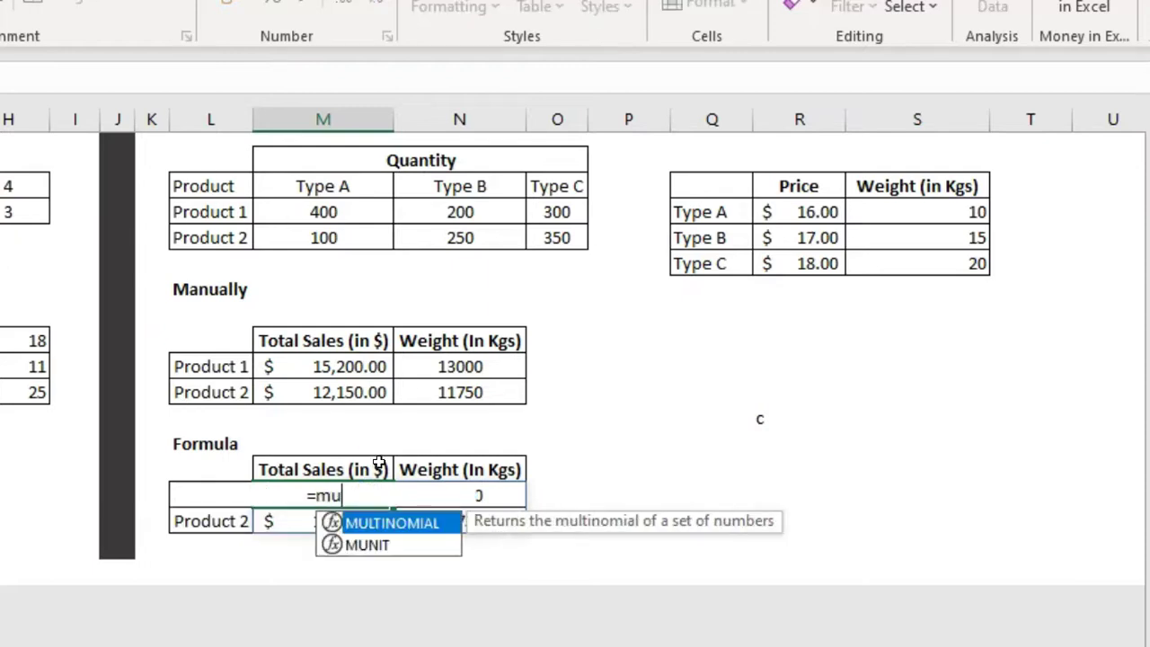
pyautogui.press('BackSpace')
pyautogui.write('mult')
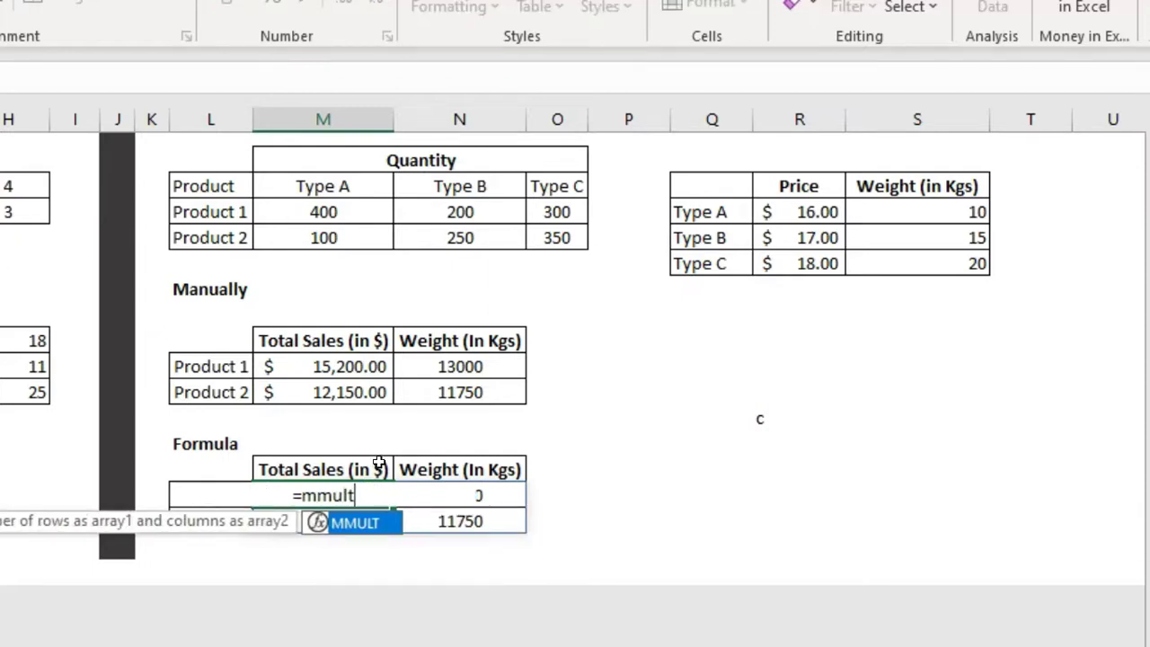
pyautogui.write('(')
pyautogui.moveTo(333, 211); pyautogui.dragTo(547, 237)
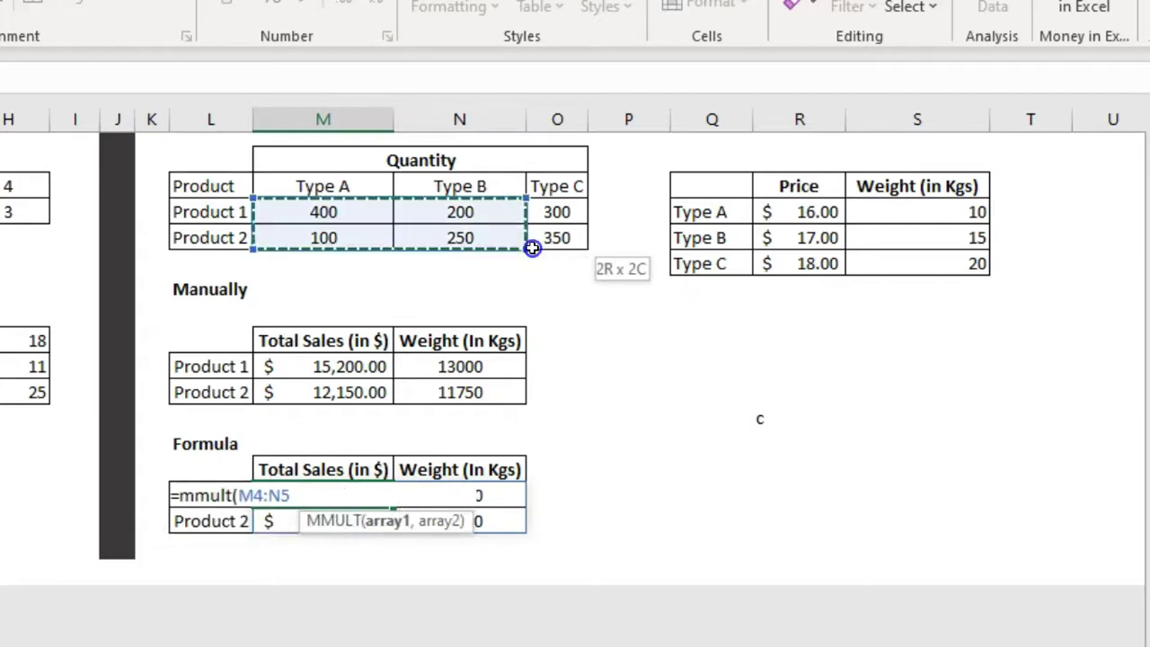
pyautogui.write(',')
pyautogui.moveTo(780, 212); pyautogui.dragTo(870, 267)
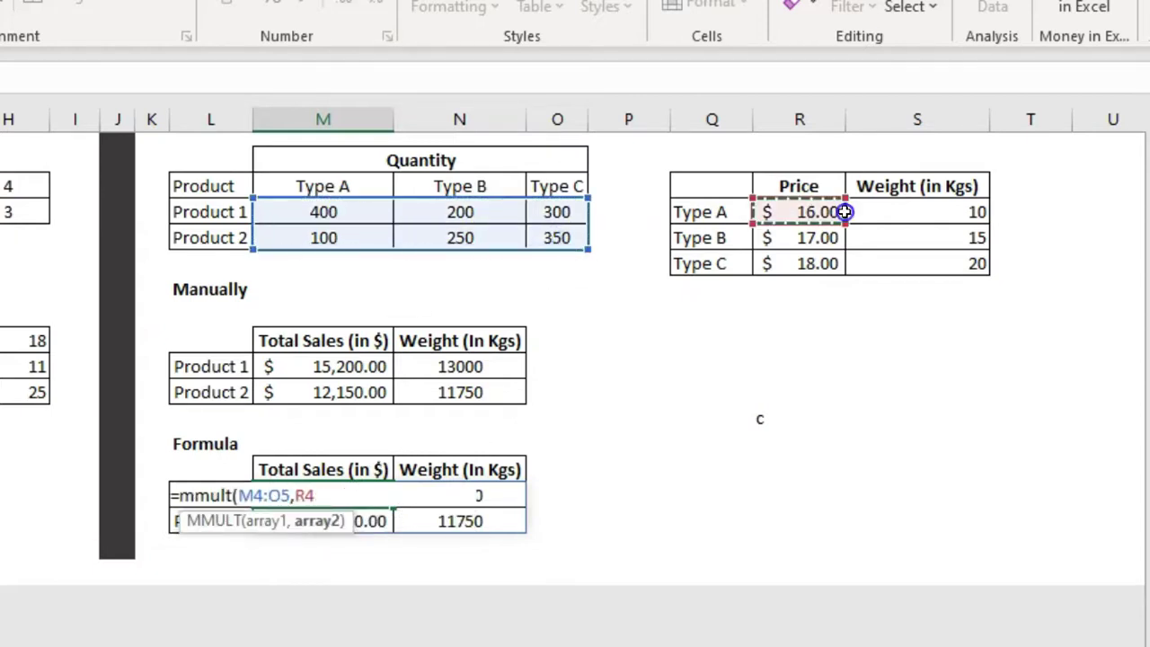
pyautogui.press('Return')
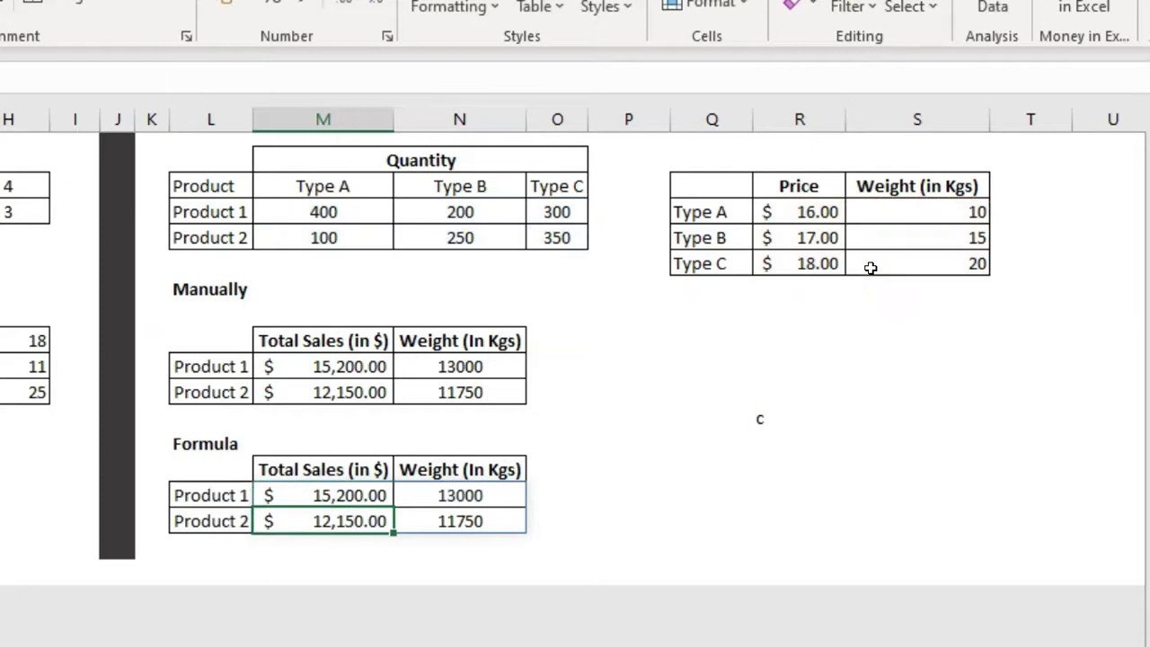
pyautogui.press('Up')
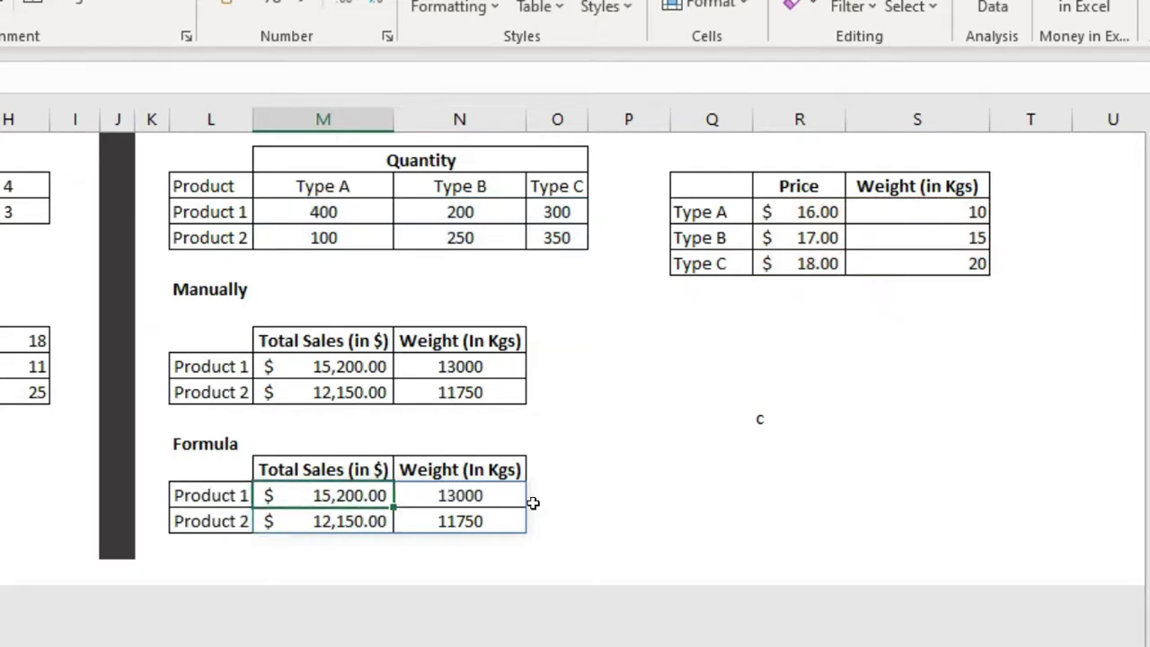